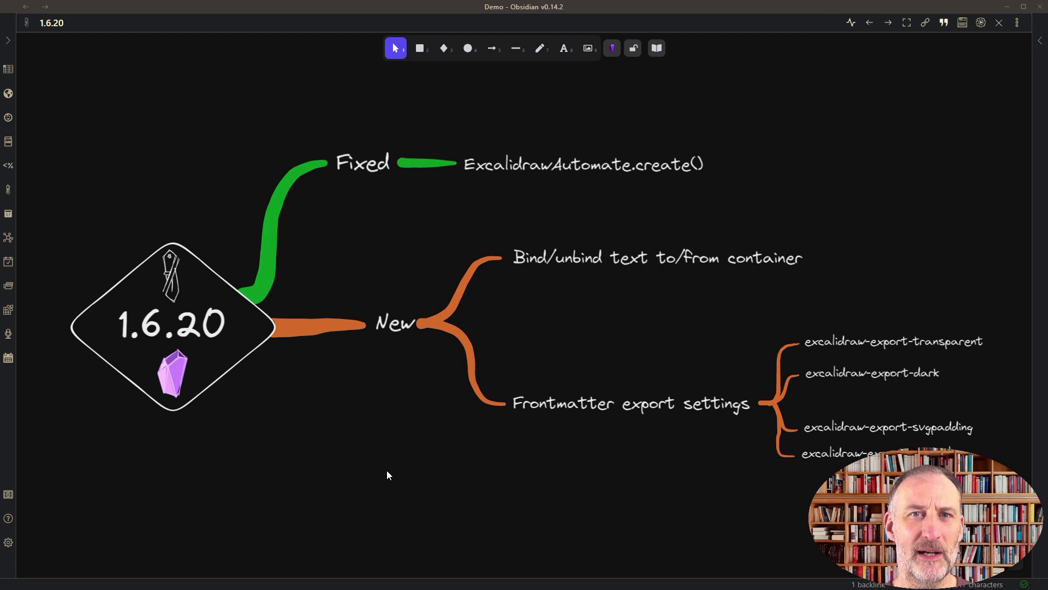
Detach the 1.6.20 label from its diamond, move it below, then bind it back inside
left_click(239, 360)
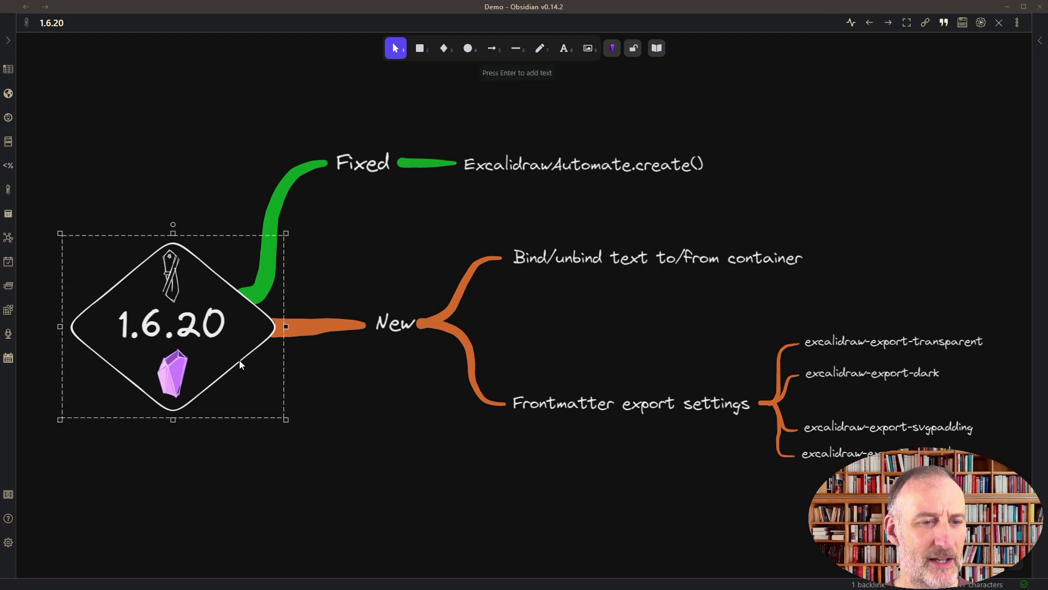
right_click(239, 359)
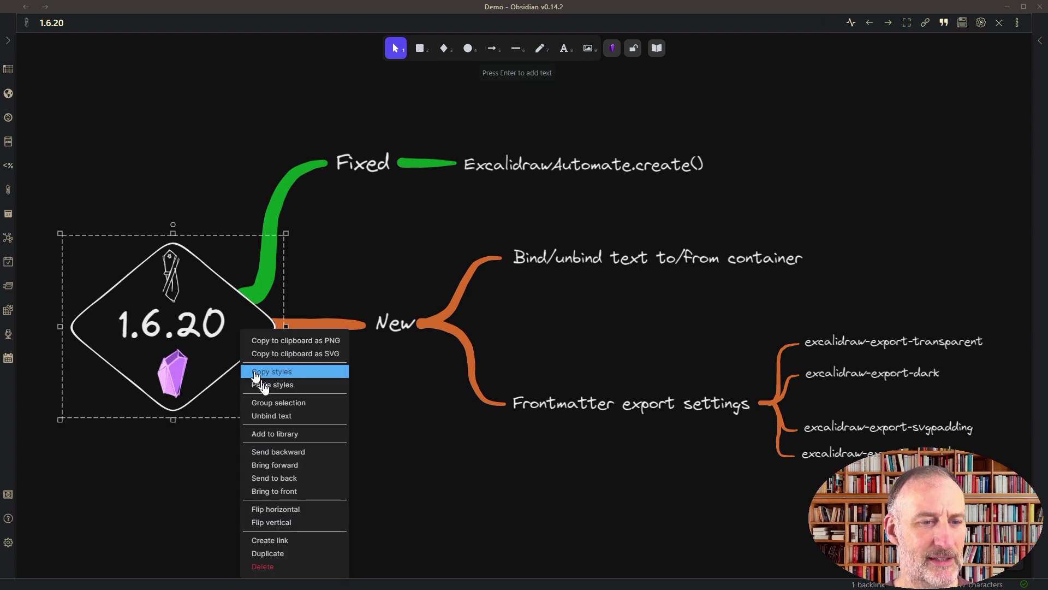
left_click(309, 420)
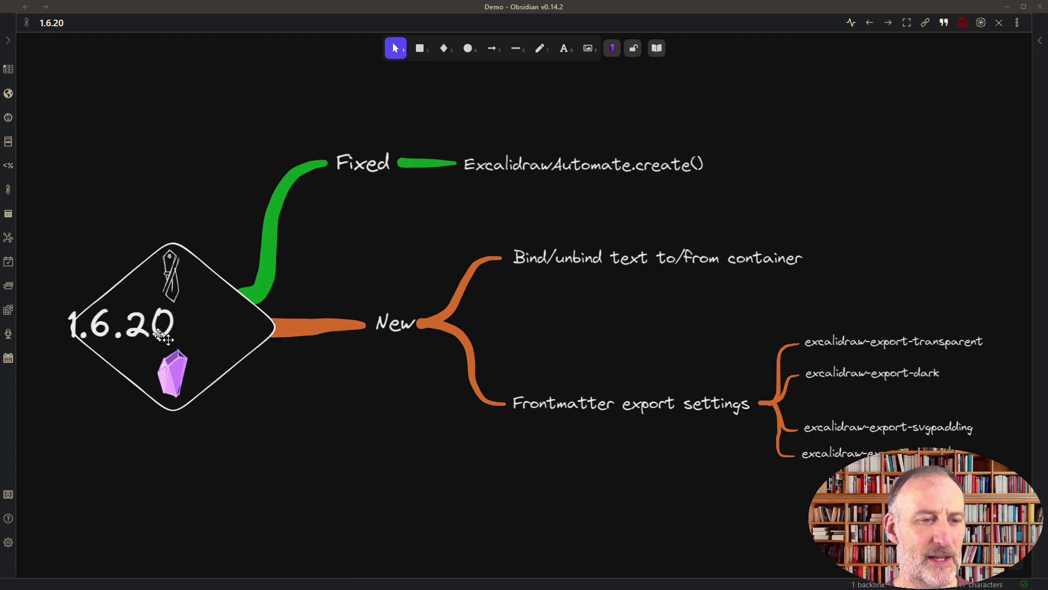
left_click(143, 327)
left_click_drag(143, 328, 379, 468)
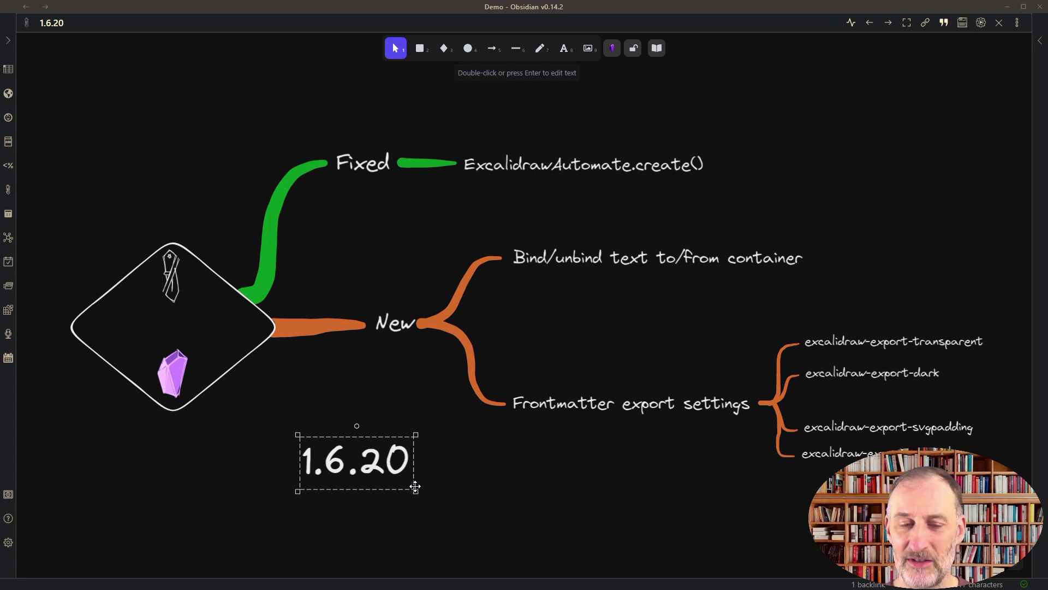
left_click(240, 363, "shift")
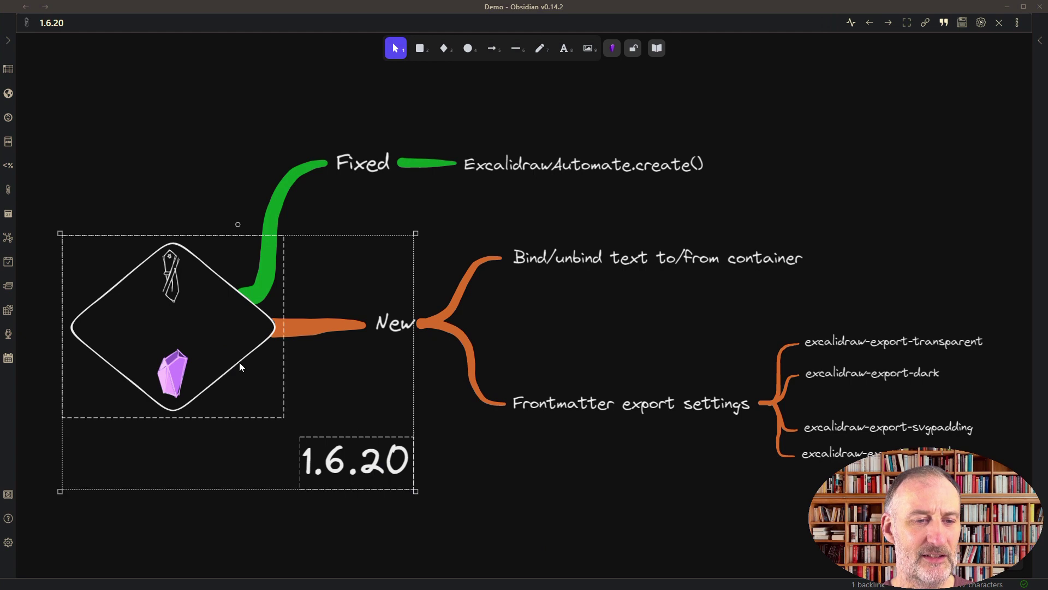
right_click(342, 451)
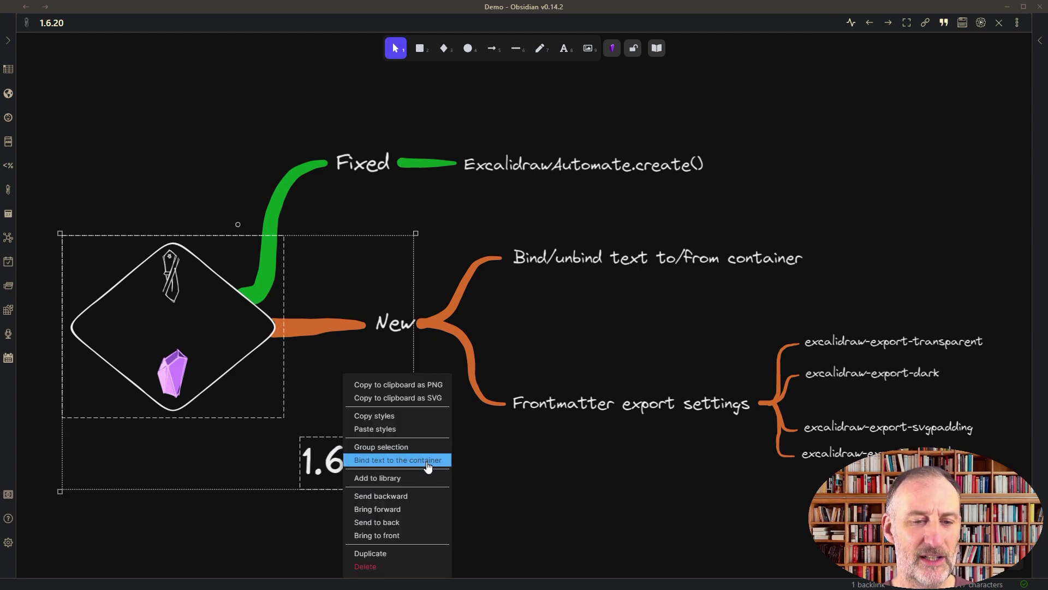
left_click(427, 466)
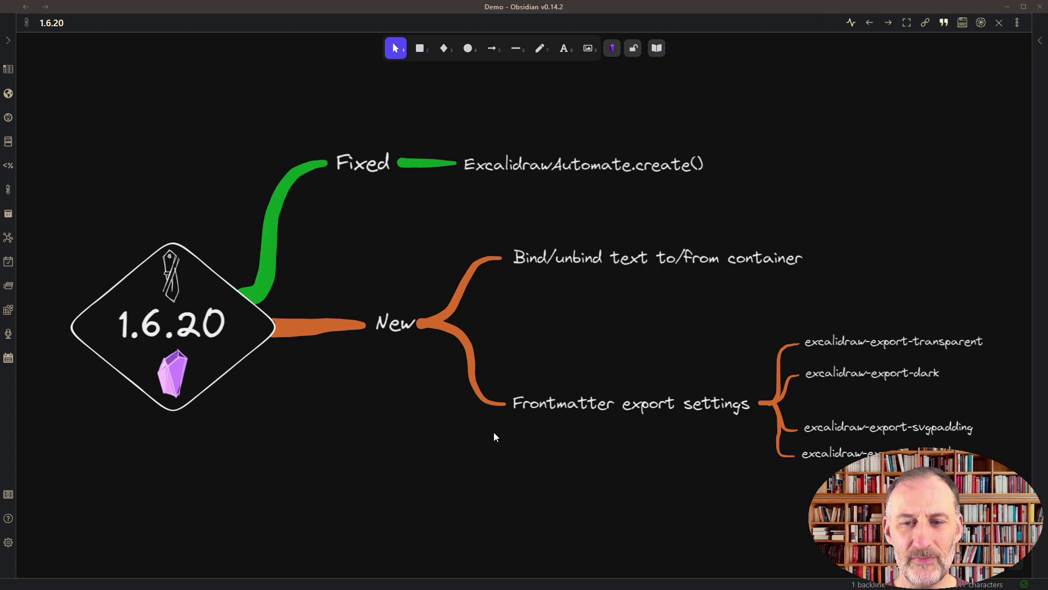
Box-select and deselect the export-settings branch connectors, then show the recent files list
left_click_drag(732, 319, 985, 508)
left_click(985, 509)
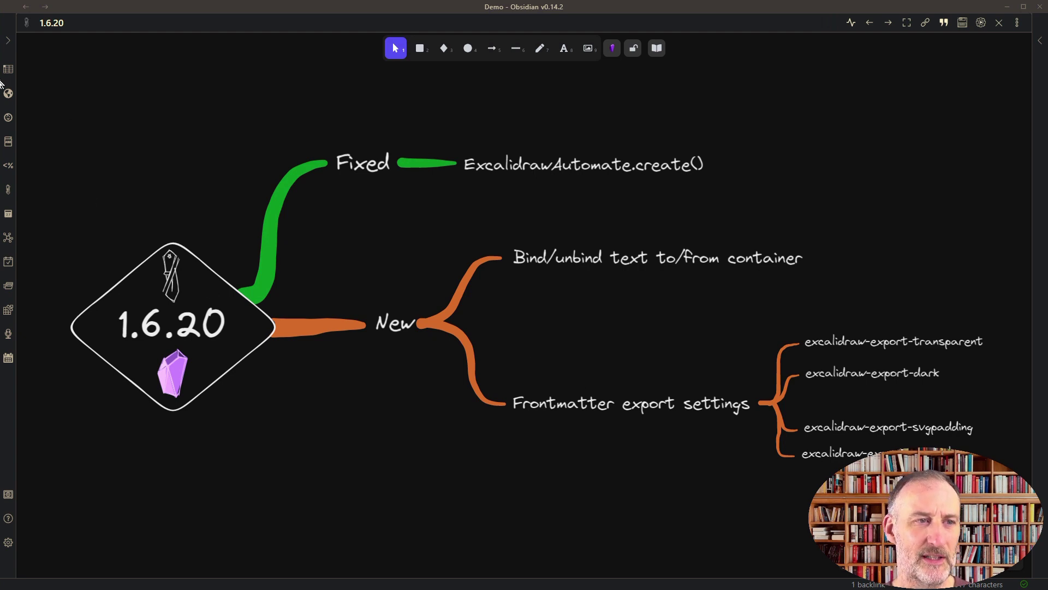
left_click(8, 43)
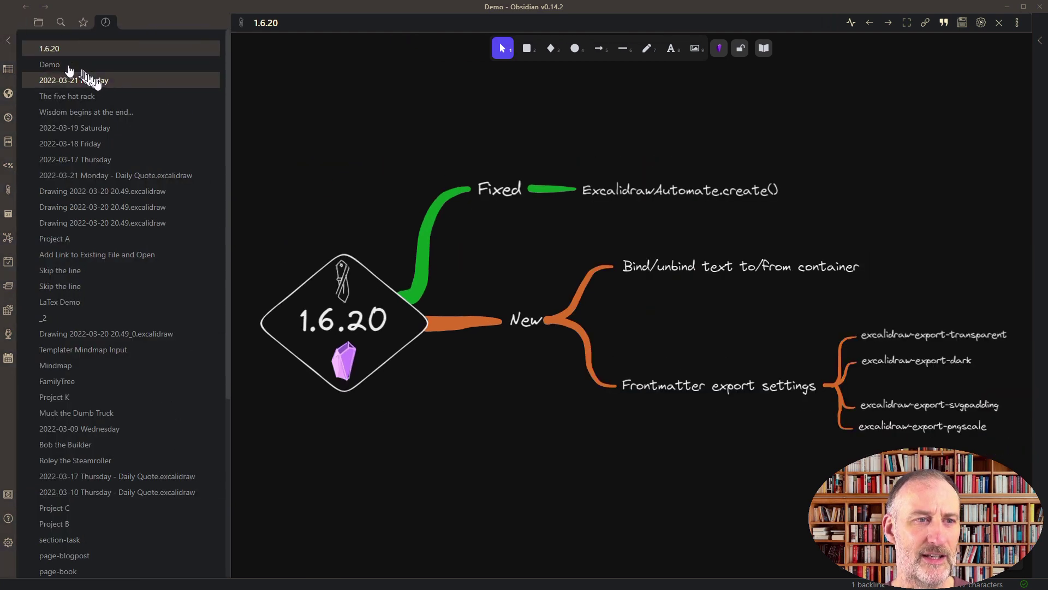
Open The five hat rack drawing and take it out of view mode
left_click(99, 96)
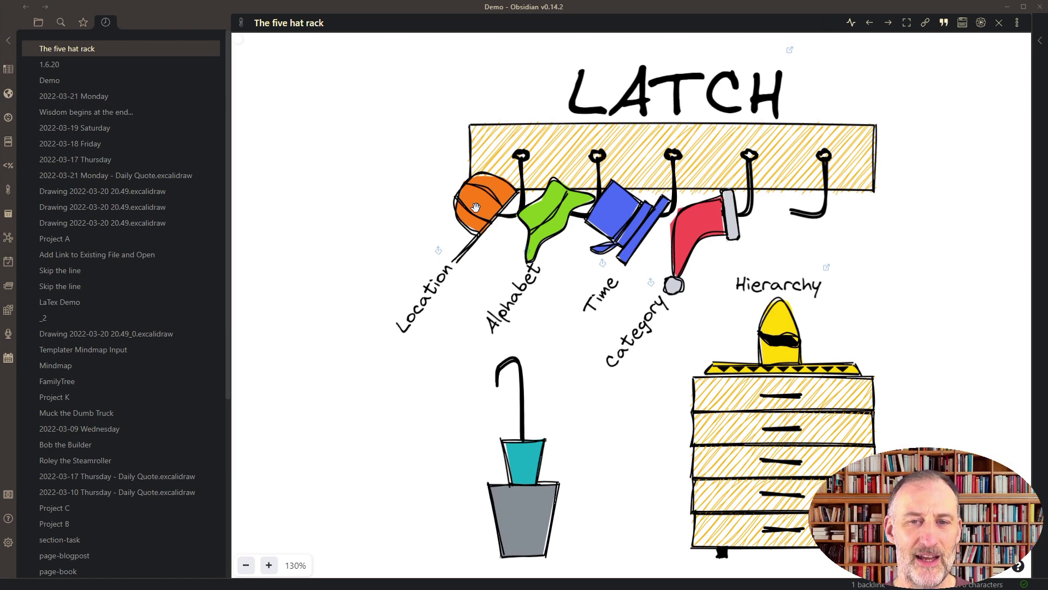
right_click(376, 263)
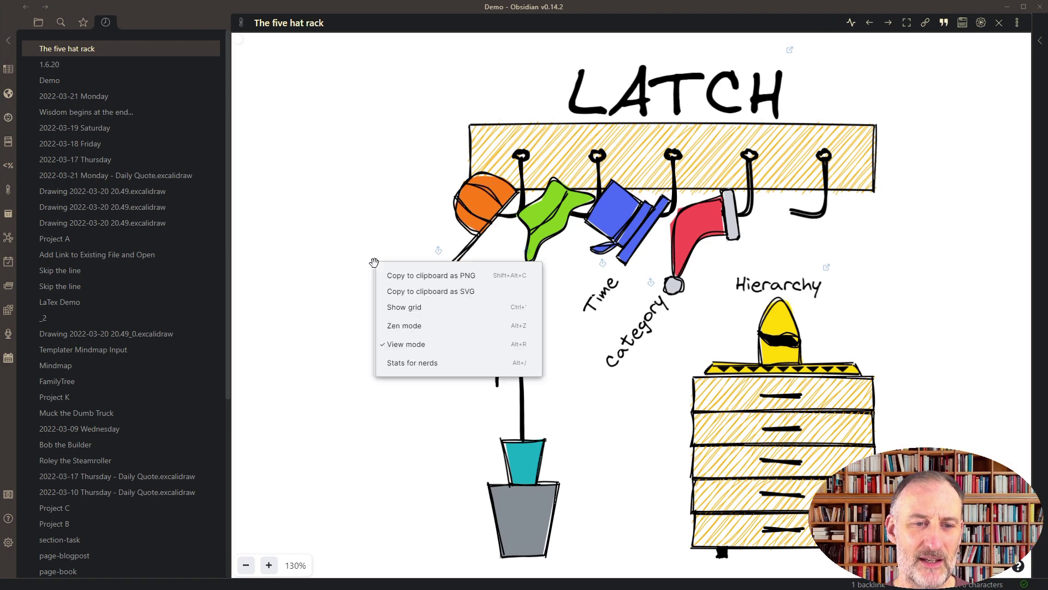
left_click(388, 344)
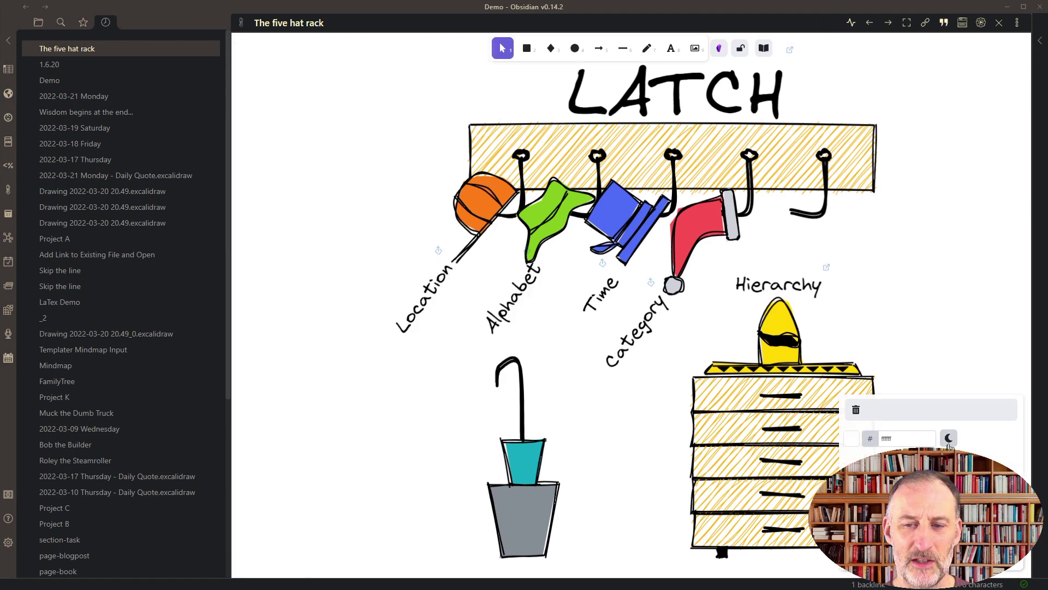
Switch the drawing to dark theme and back to light, then open the pane's options
left_click(948, 438)
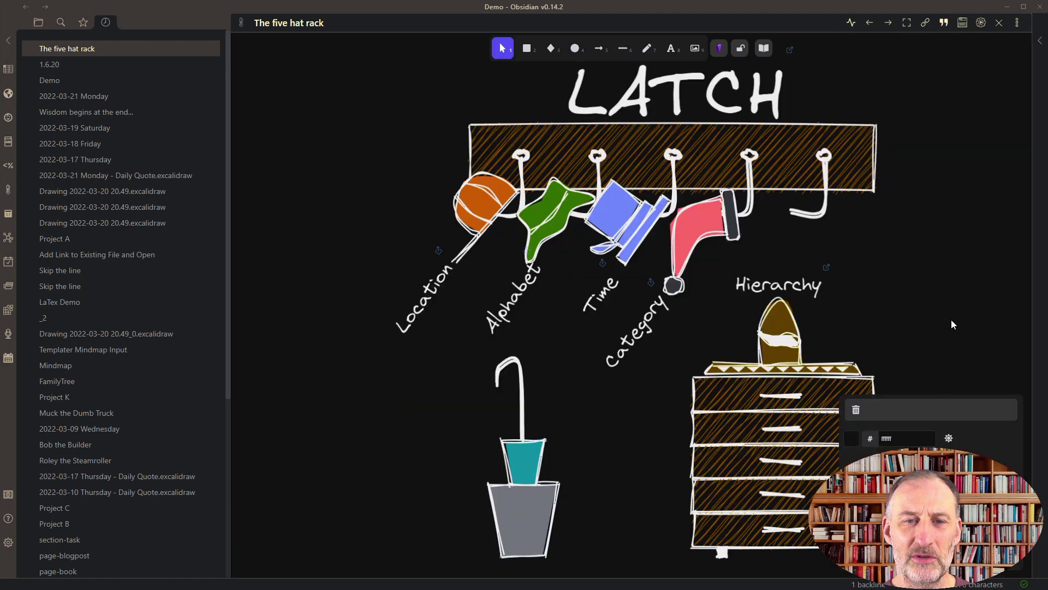
left_click(949, 438)
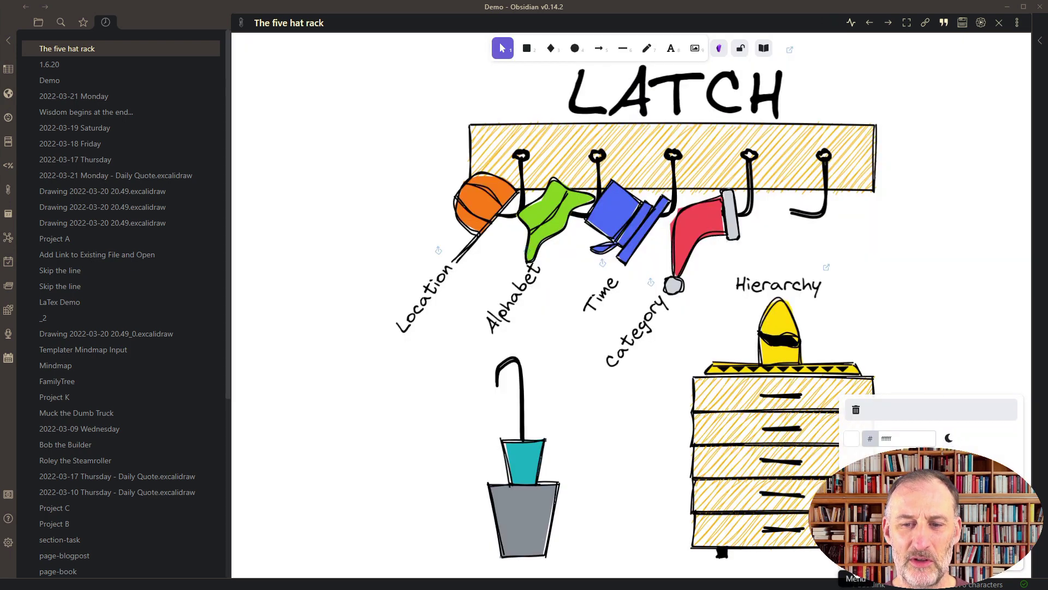
left_click(577, 517)
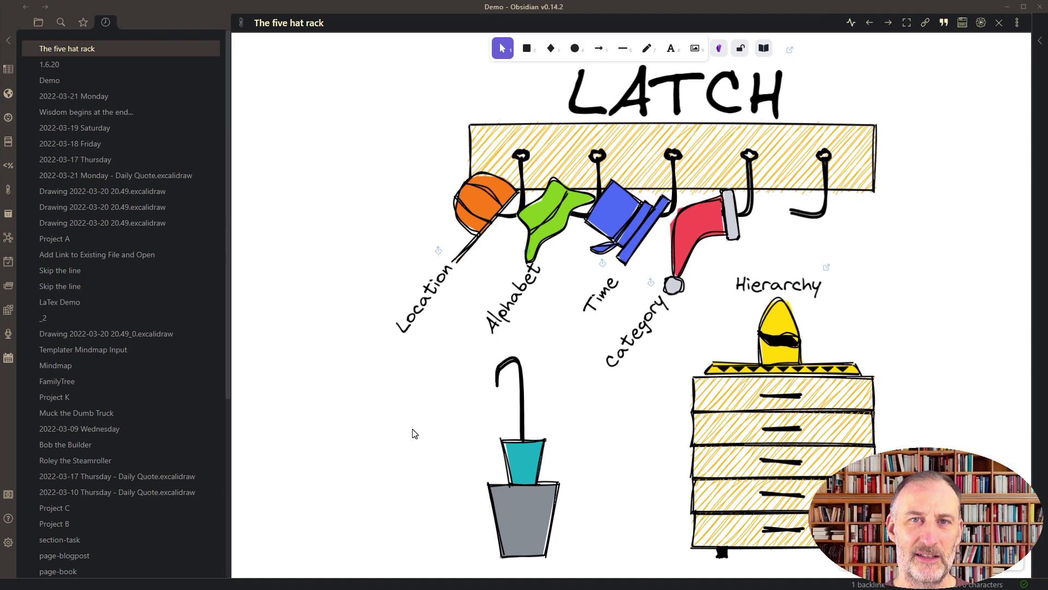
left_click(1017, 23)
left_click(969, 36)
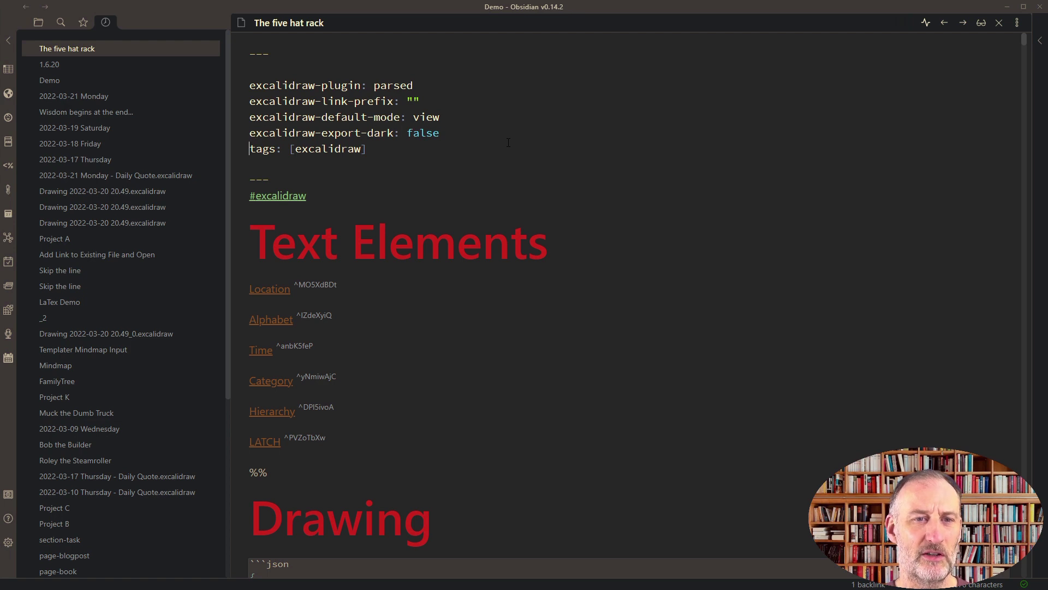
key("Return")
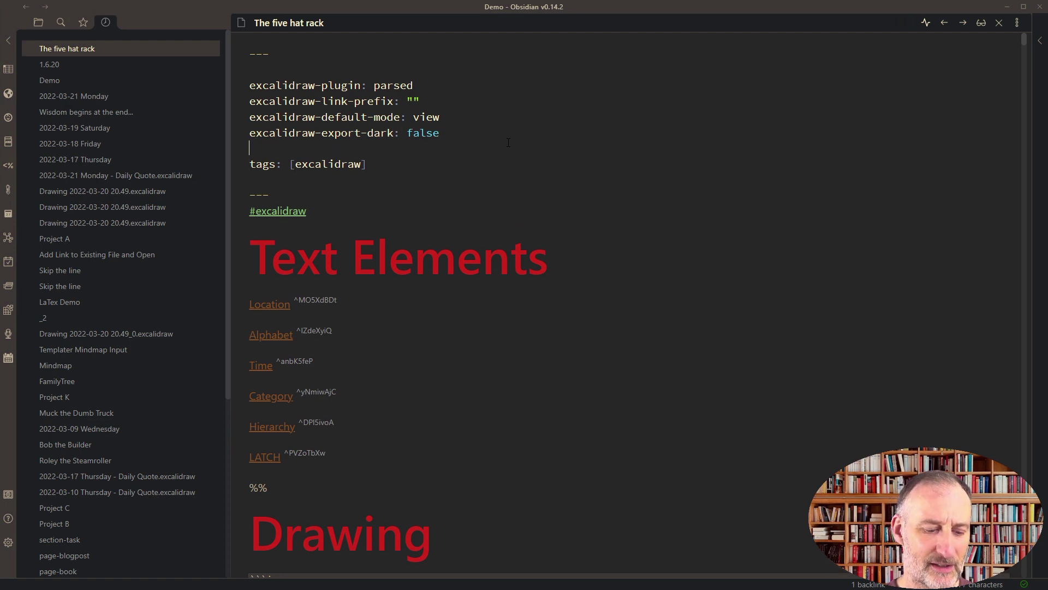
type("exc")
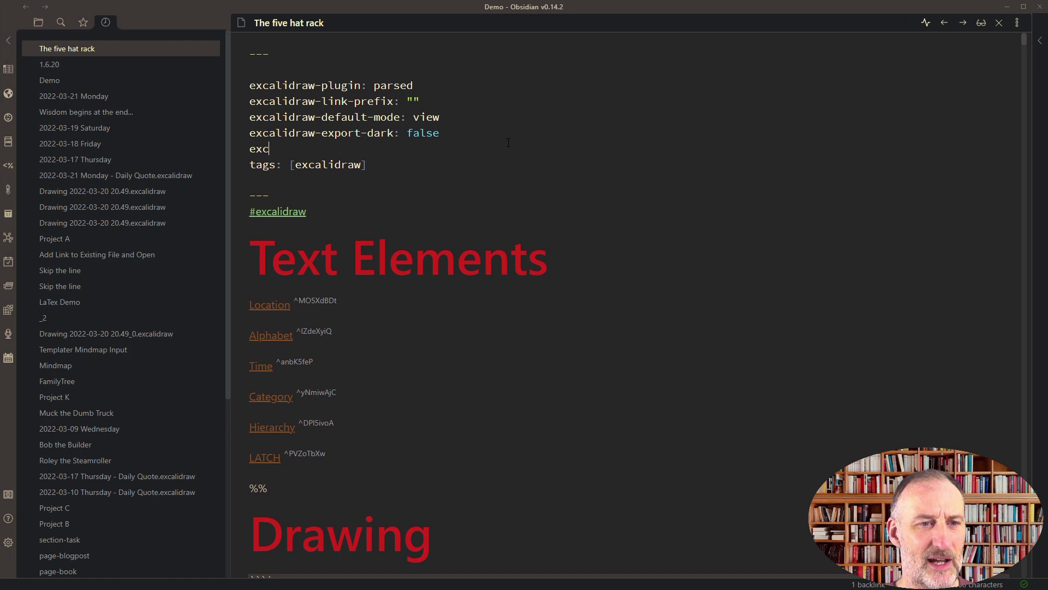
type("alidraw-")
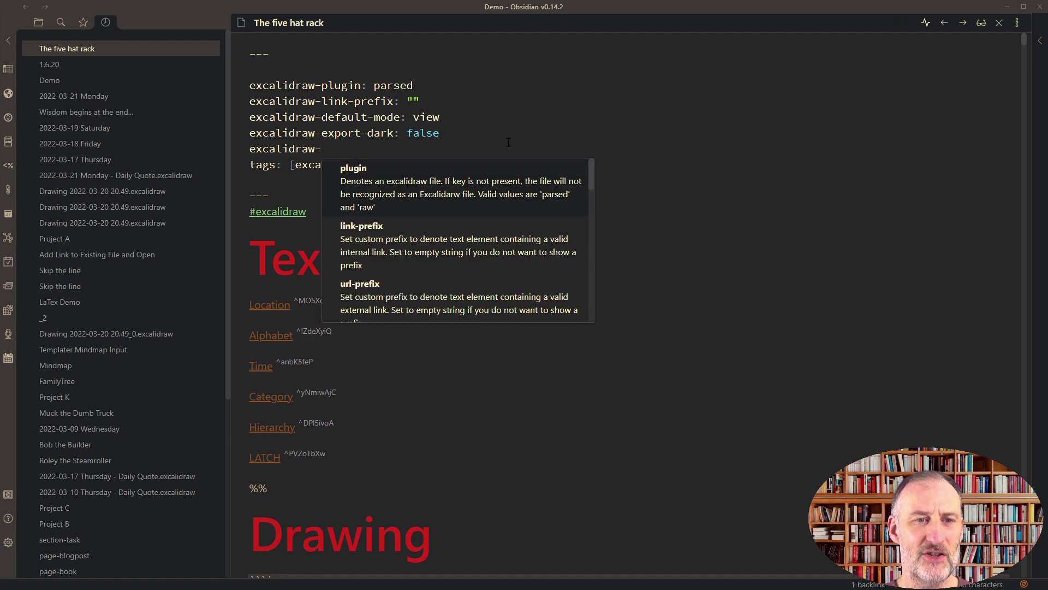
type("ex")
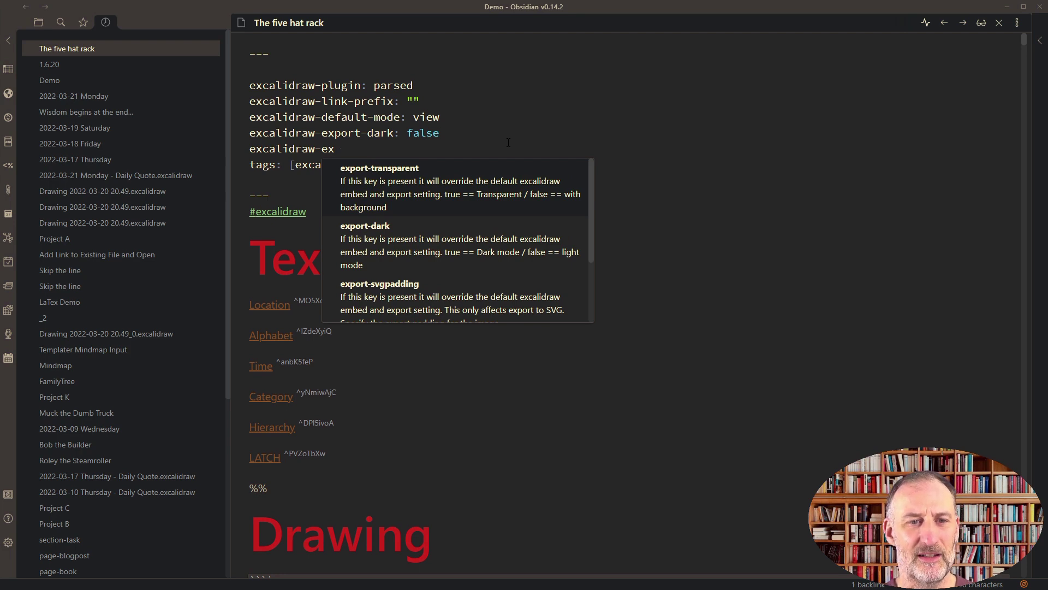
key("Down")
key("Down")
key("Down")
key("Up")
key("Up")
key("Up")
key("Down")
key("Down")
key("Down")
key("Up")
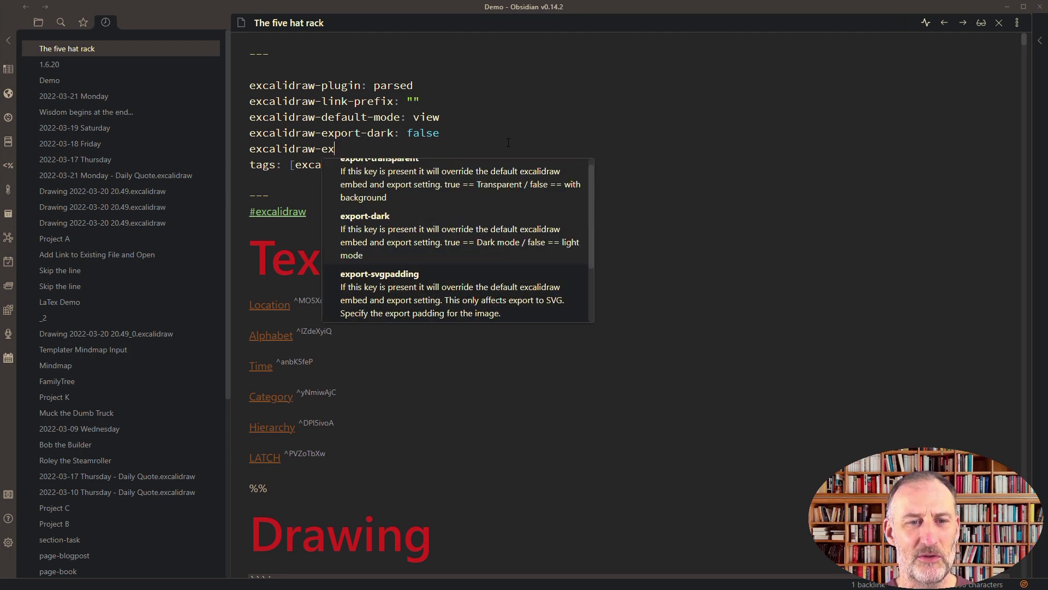
key("Down")
key("Up")
key("Down")
key("Up")
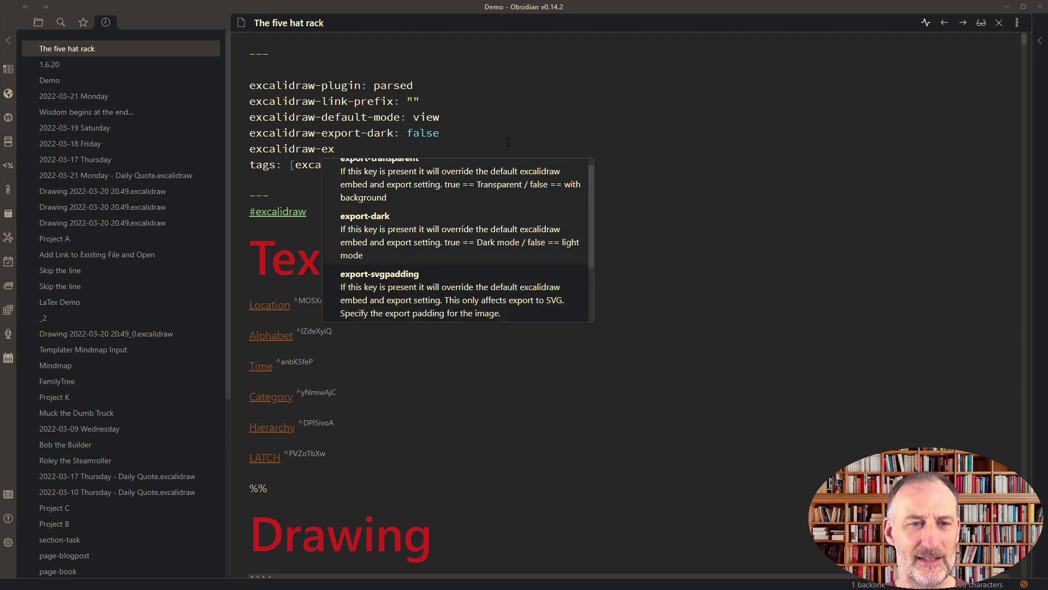
key("shift+Home")
key("BackSpace")
key("BackSpace")
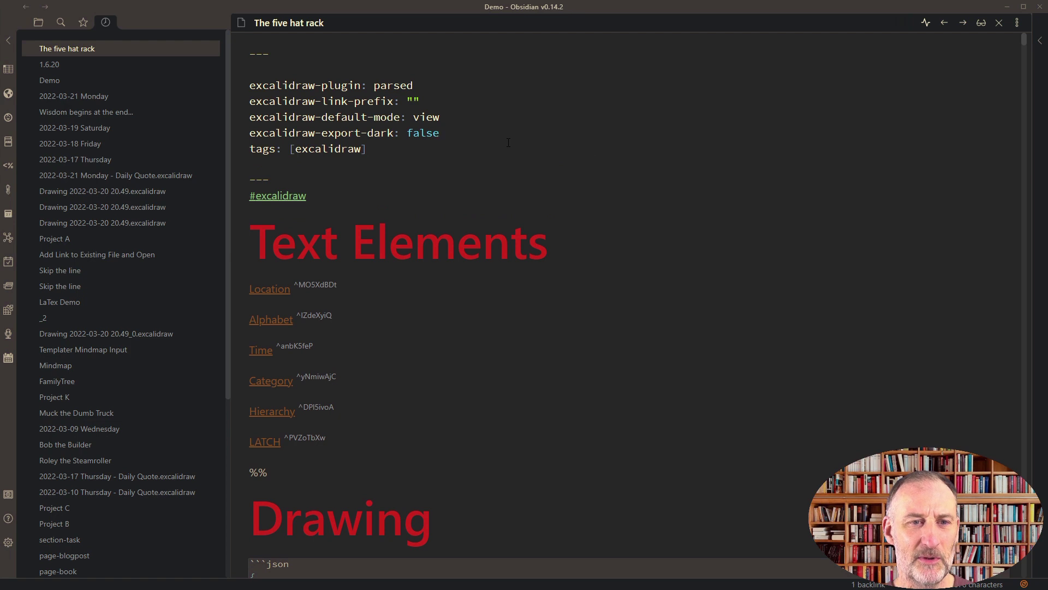
double_click(429, 134)
left_click_drag(250, 134, 403, 135)
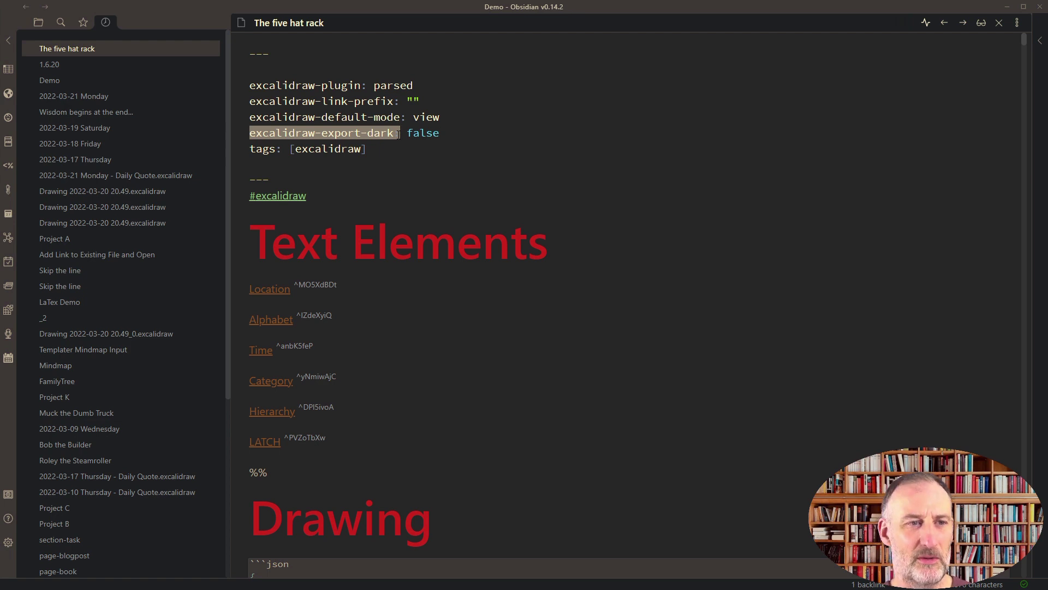
Open the 2022-03-21 Monday note and reveal the ![[The five hat rack]] embed line
left_click(77, 99)
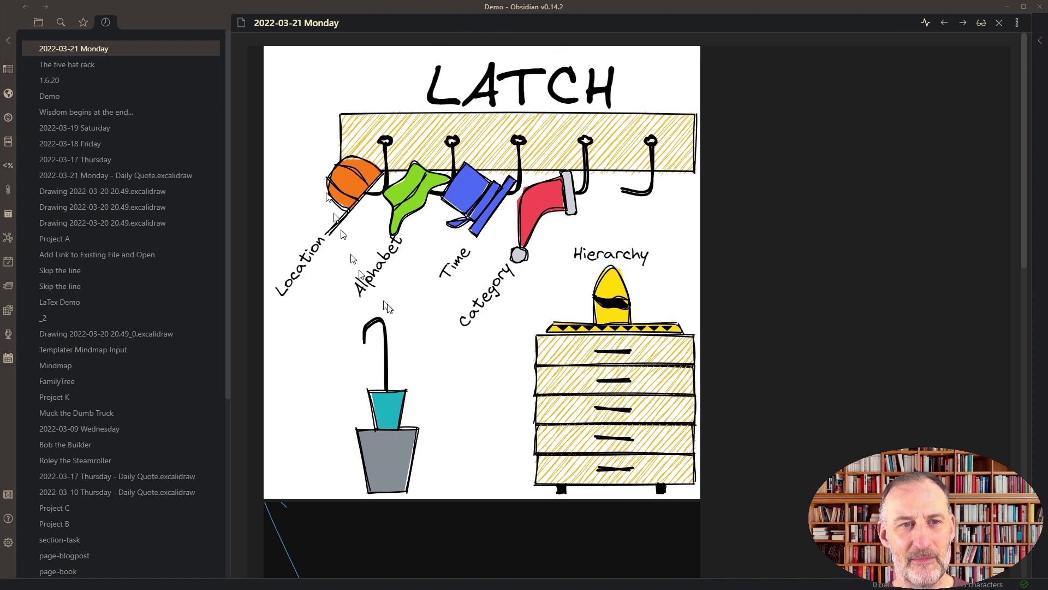
left_click(797, 319)
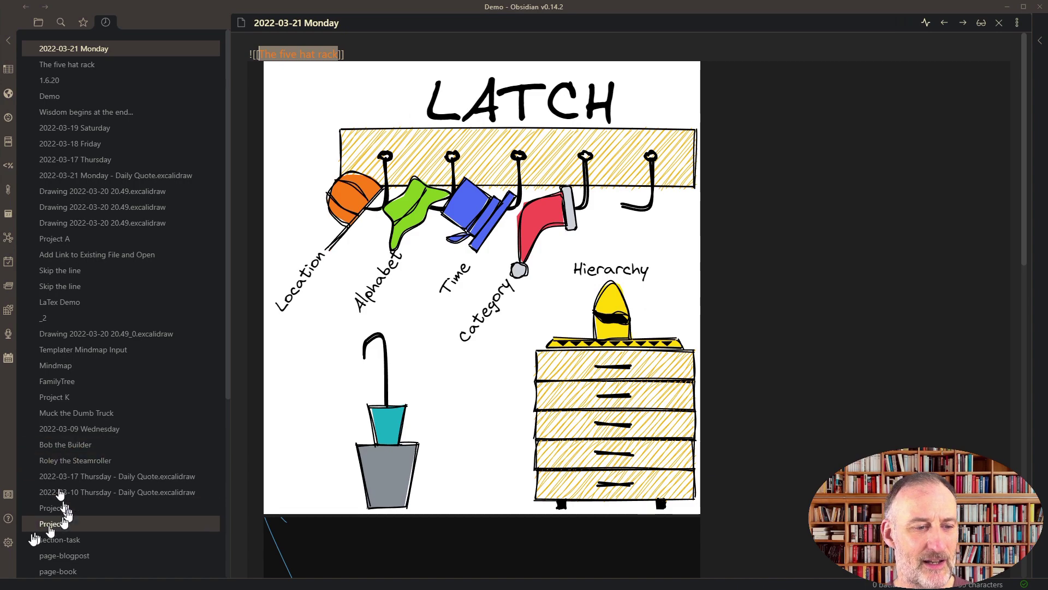
Review the Excalidraw plugin's Embed & Export settings, then close Settings and scroll the note
left_click(8, 542)
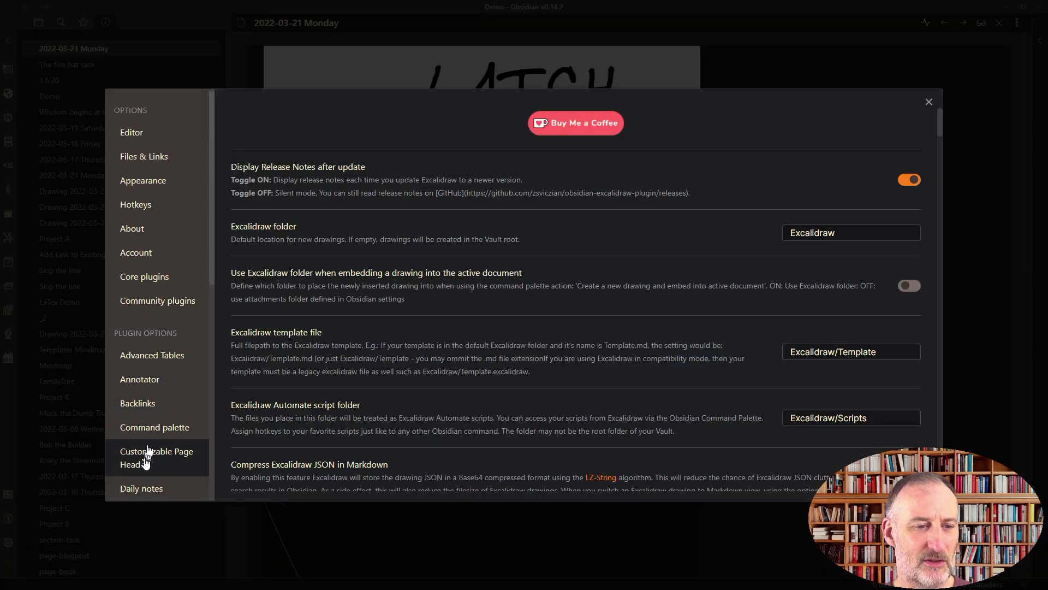
scroll(146, 459, "down", 3)
scroll(325, 364, "down", 6)
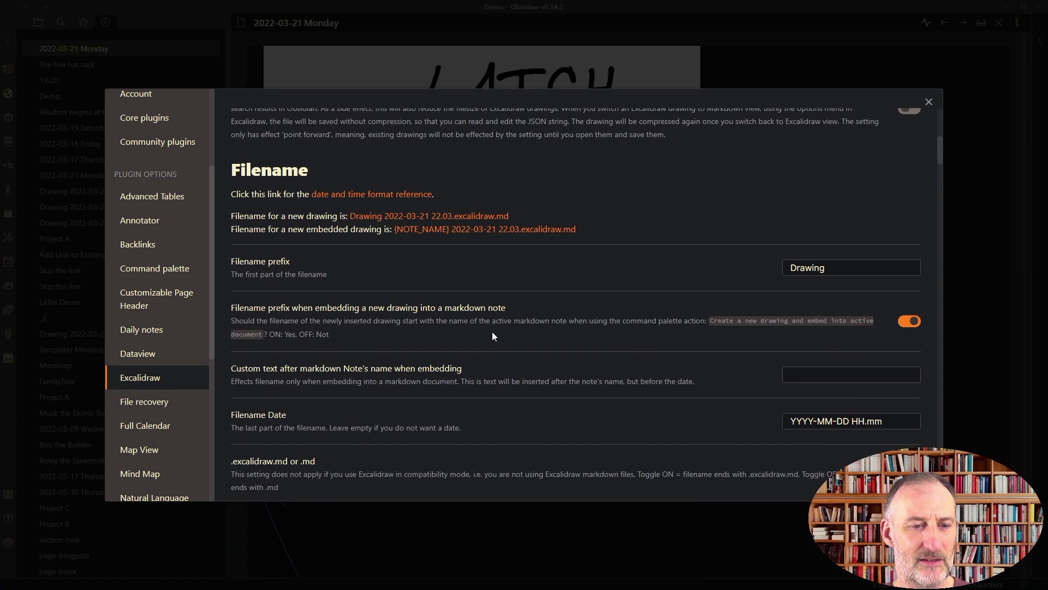
scroll(492, 332, "down", 20)
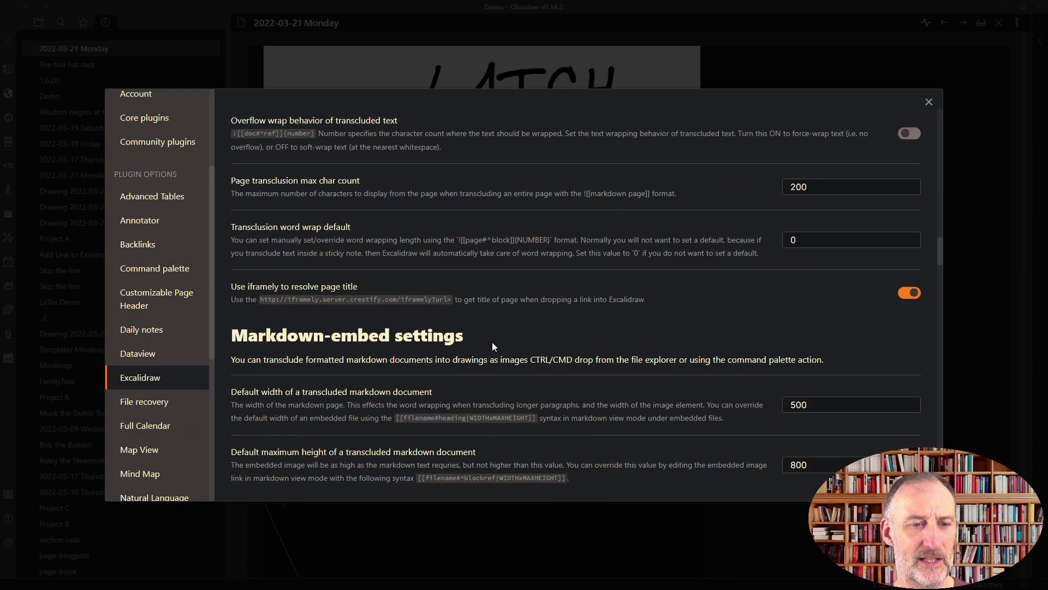
scroll(493, 341, "down", 10)
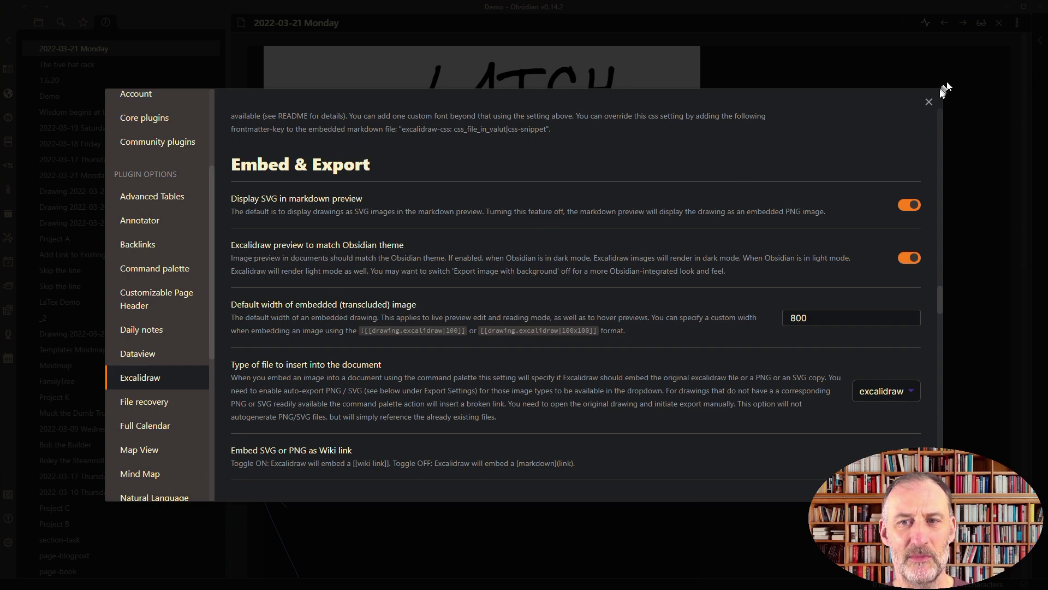
left_click(928, 103)
scroll(648, 382, "down", 8)
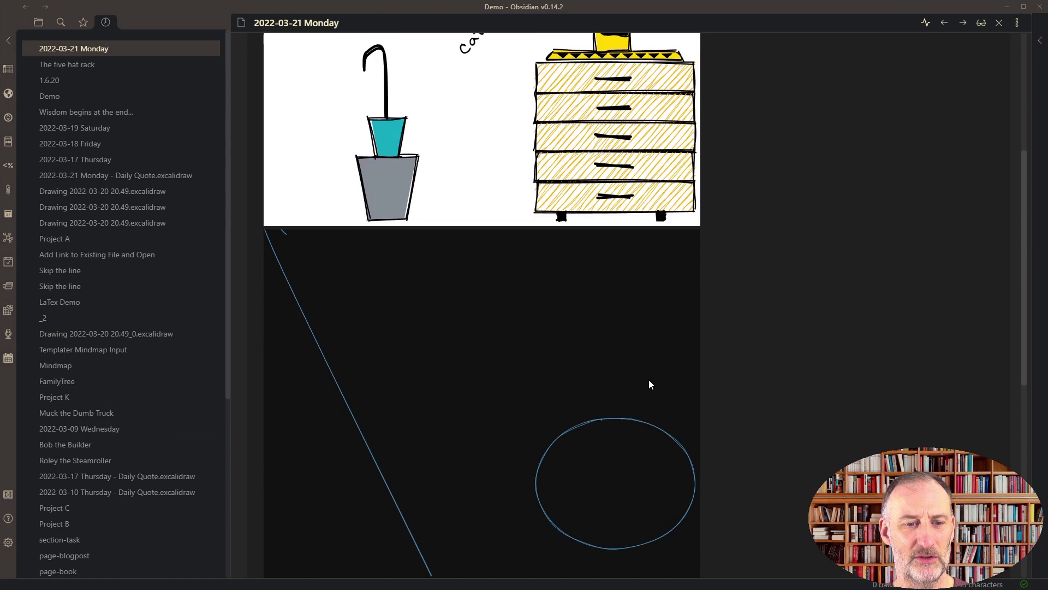
scroll(472, 451, "down", 4)
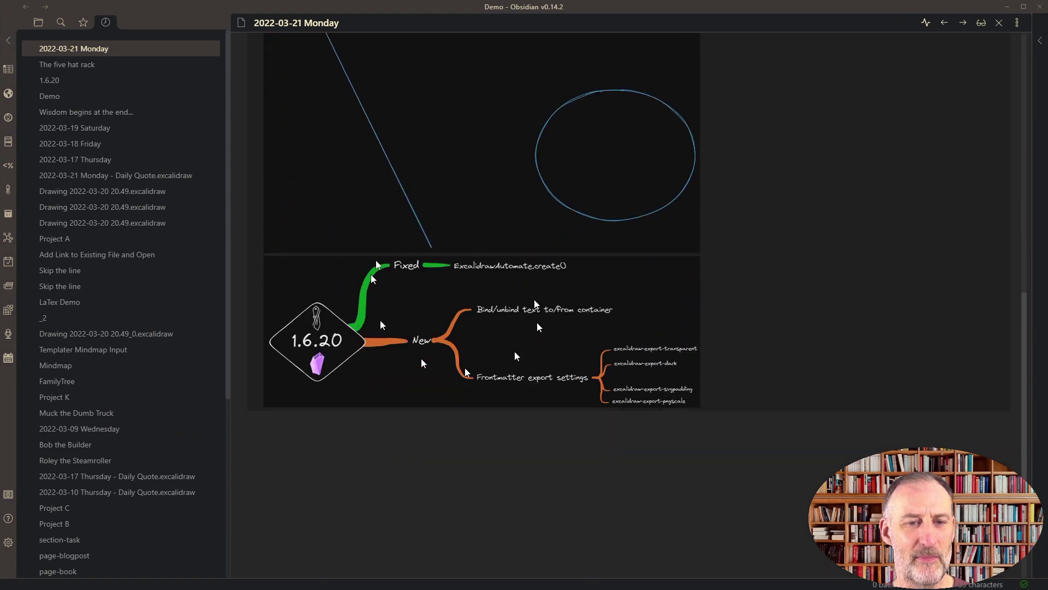
Set Obsidian's Appearance base theme to Light and return to the note
left_click(8, 544)
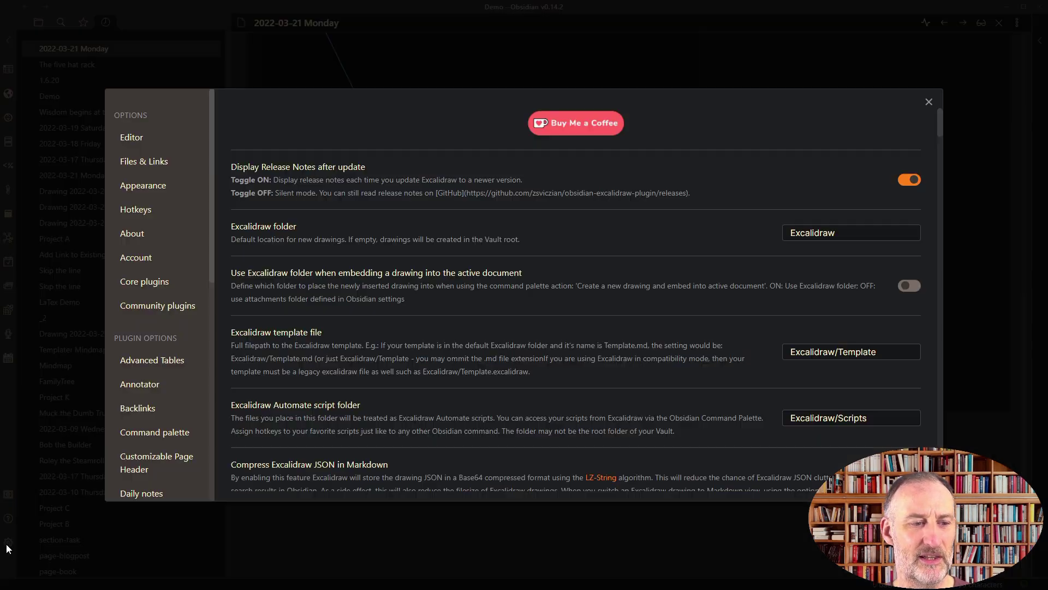
left_click(155, 185)
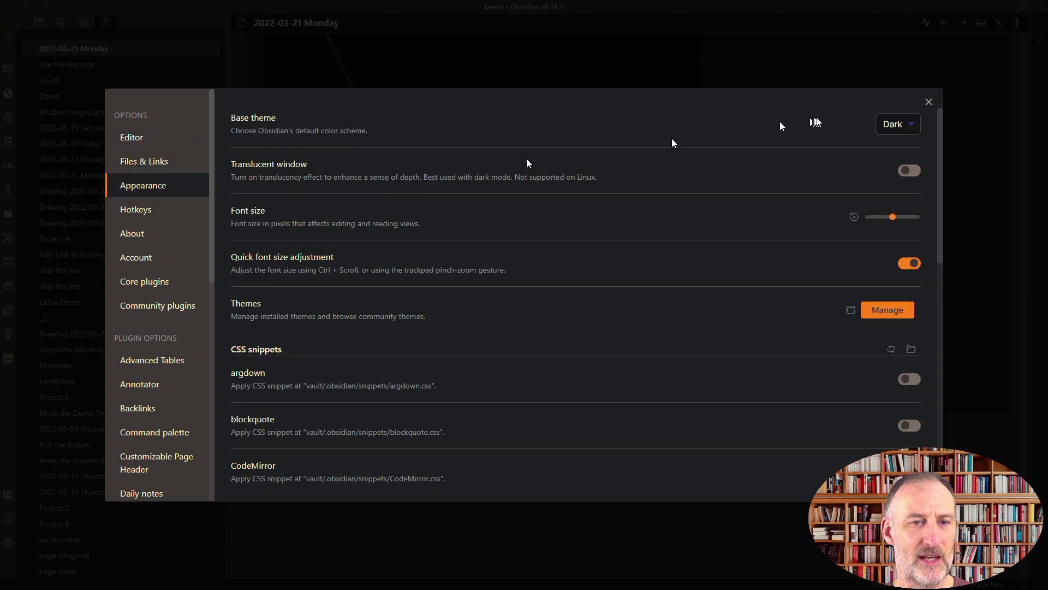
left_click(896, 124)
left_click(903, 152)
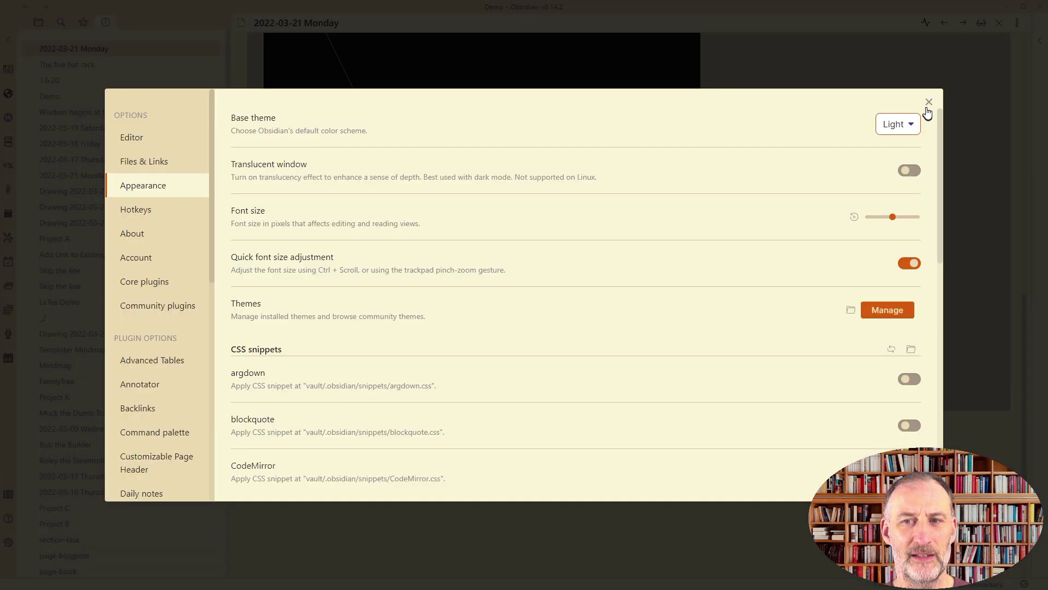
left_click(929, 102)
scroll(631, 425, "up", 7)
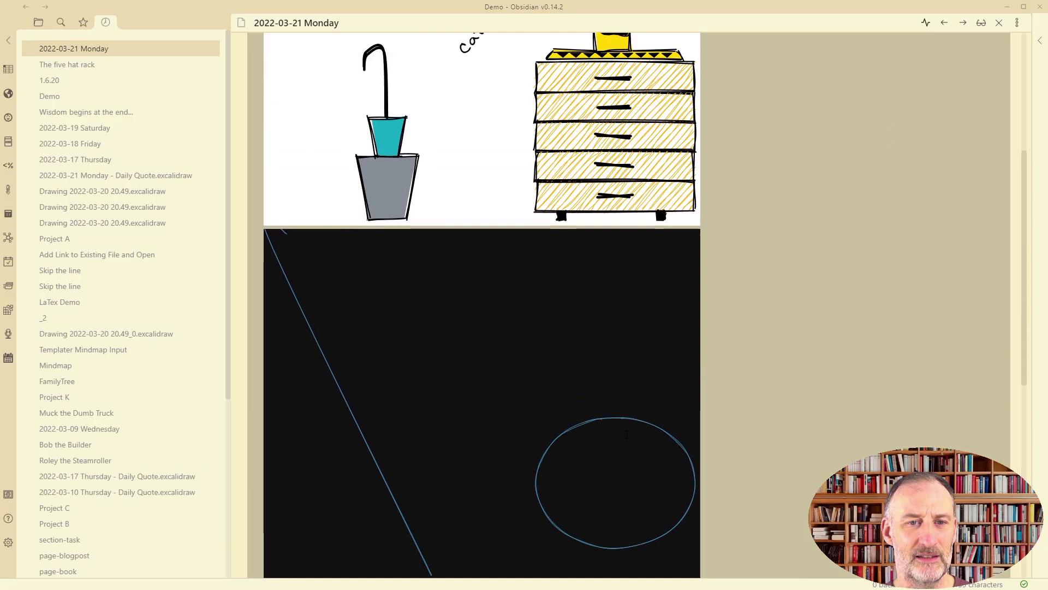
Open The five hat rack, reopen 2022-03-21 Monday, and scroll to the line-and-circle drawing
left_click(93, 70)
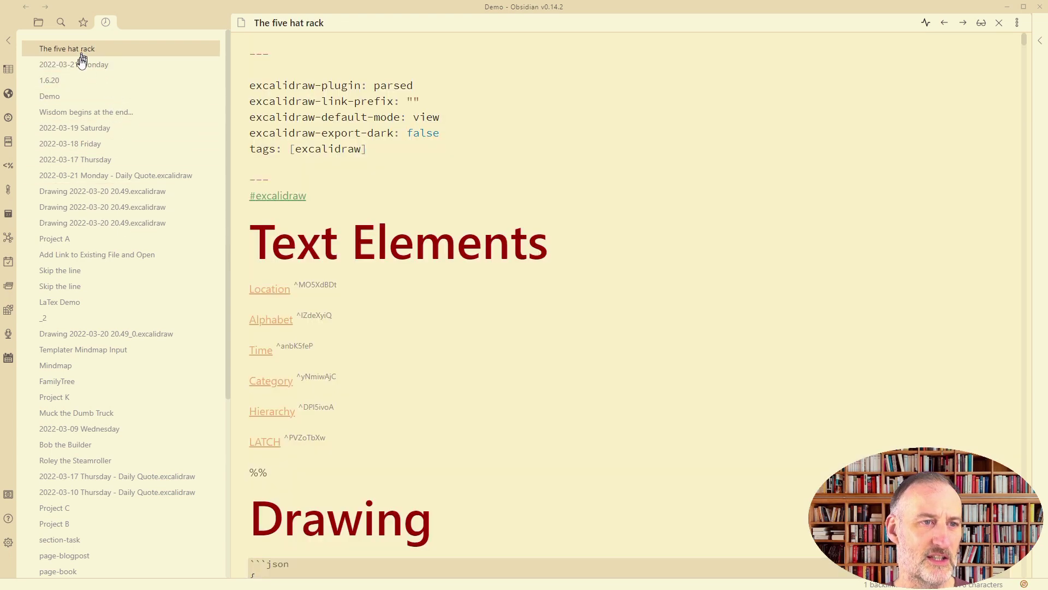
left_click(77, 63)
scroll(607, 335, "down", 7)
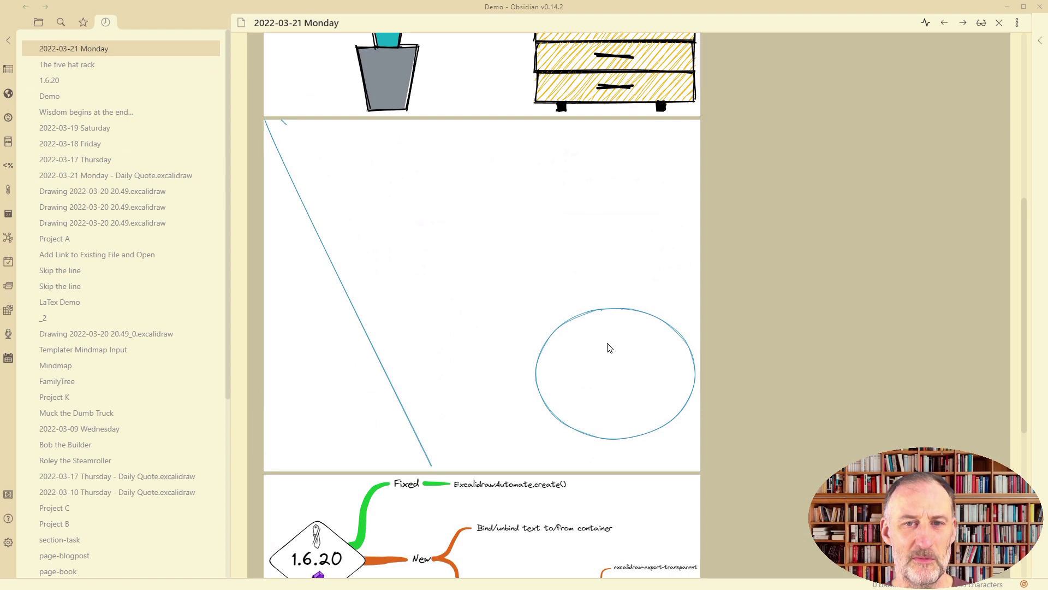
scroll(603, 353, "up", 5)
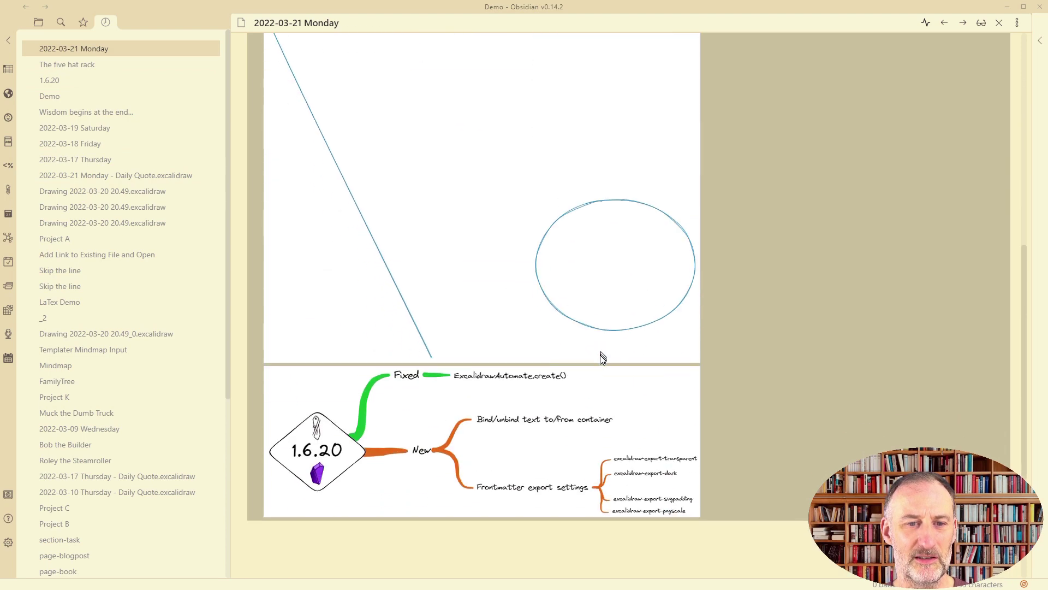
scroll(525, 461, "up", 1)
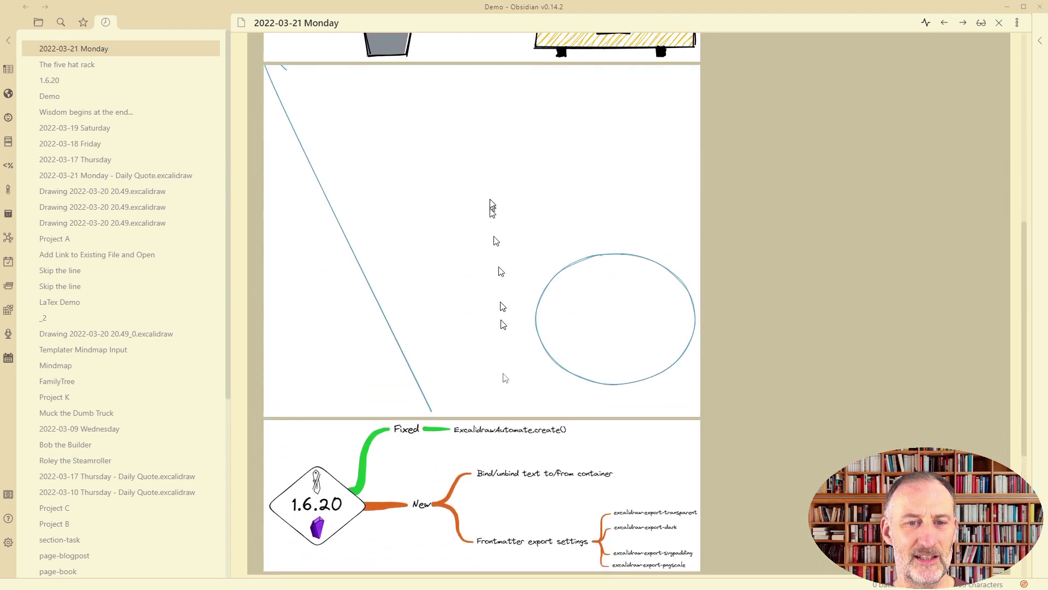
Set the Appearance base theme to Dark and scroll the Monday note to check the drawing
left_click(9, 543)
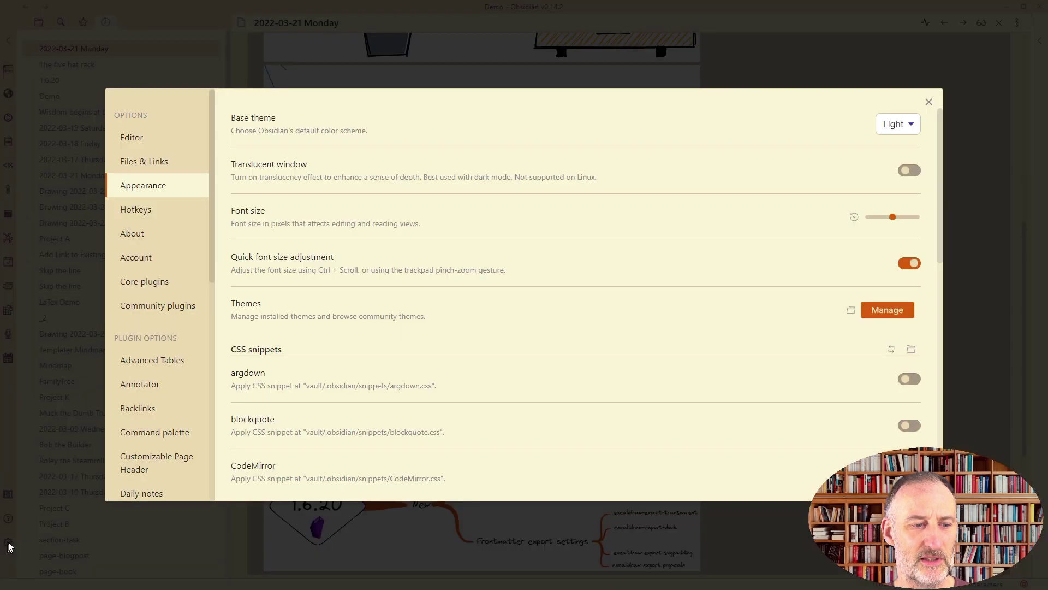
left_click(891, 126)
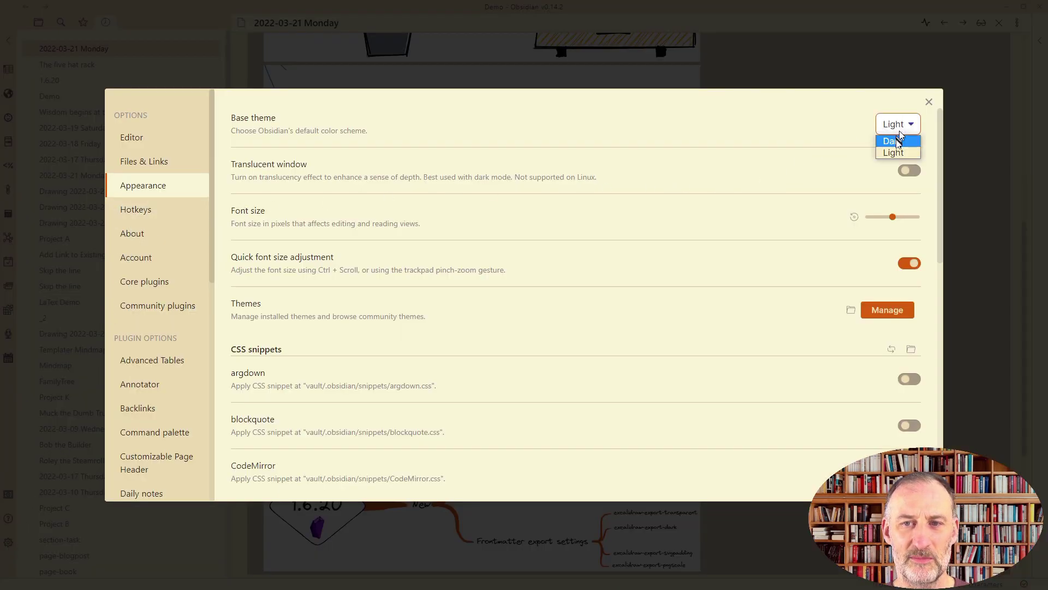
left_click(898, 141)
left_click(928, 102)
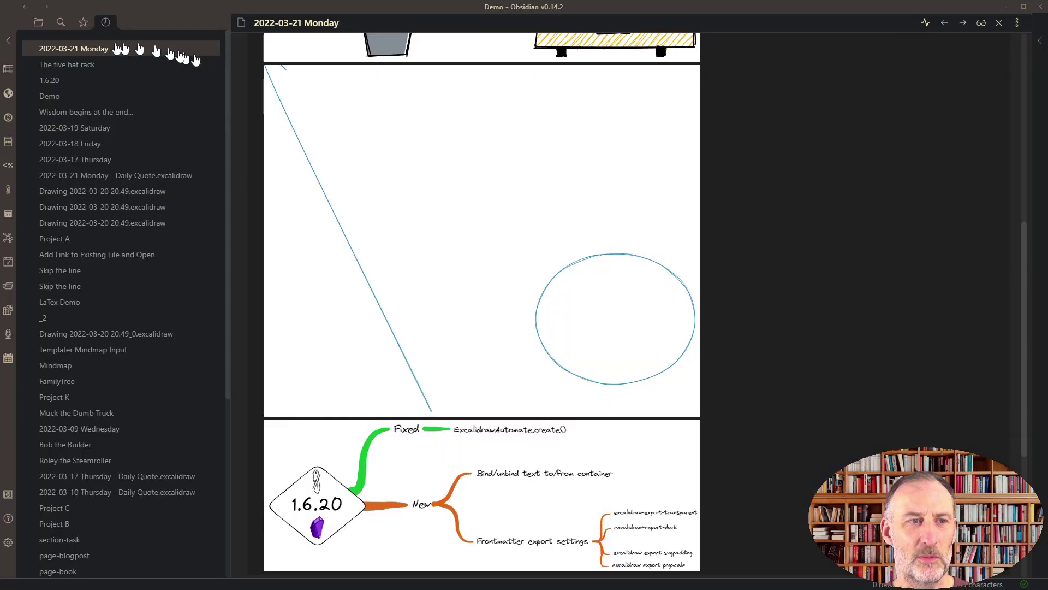
scroll(556, 366, "up", 5)
scroll(554, 300, "up", 3)
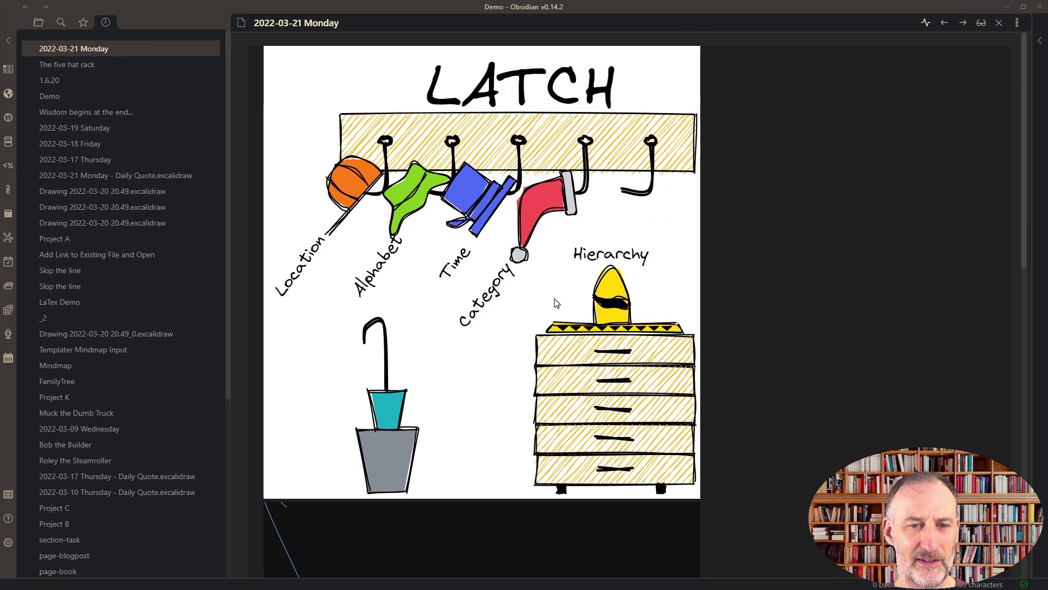
scroll(559, 306, "down", 4)
scroll(559, 284, "up", 3)
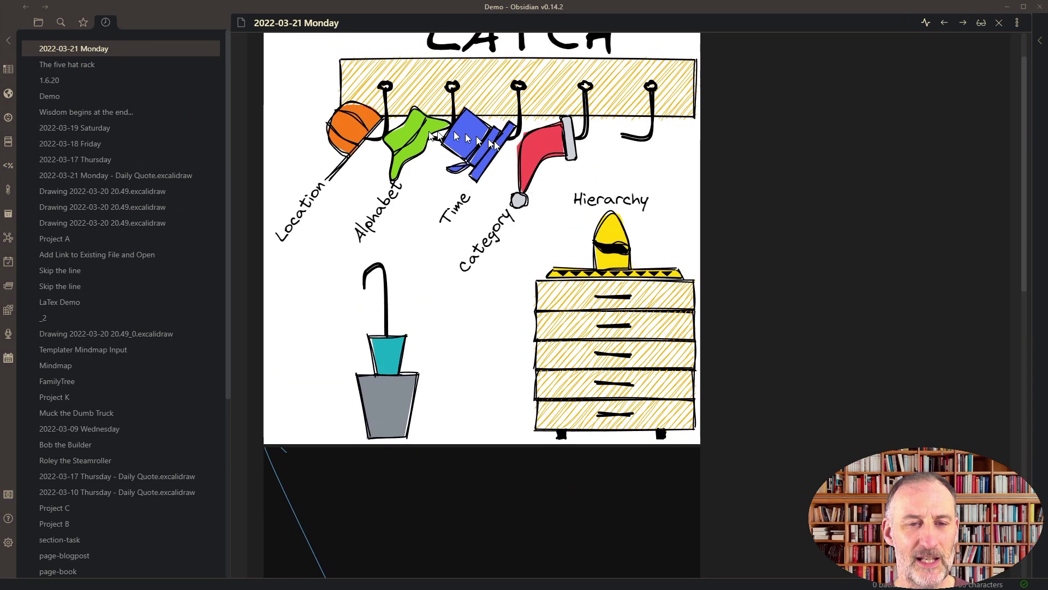
scroll(513, 273, "down", 5)
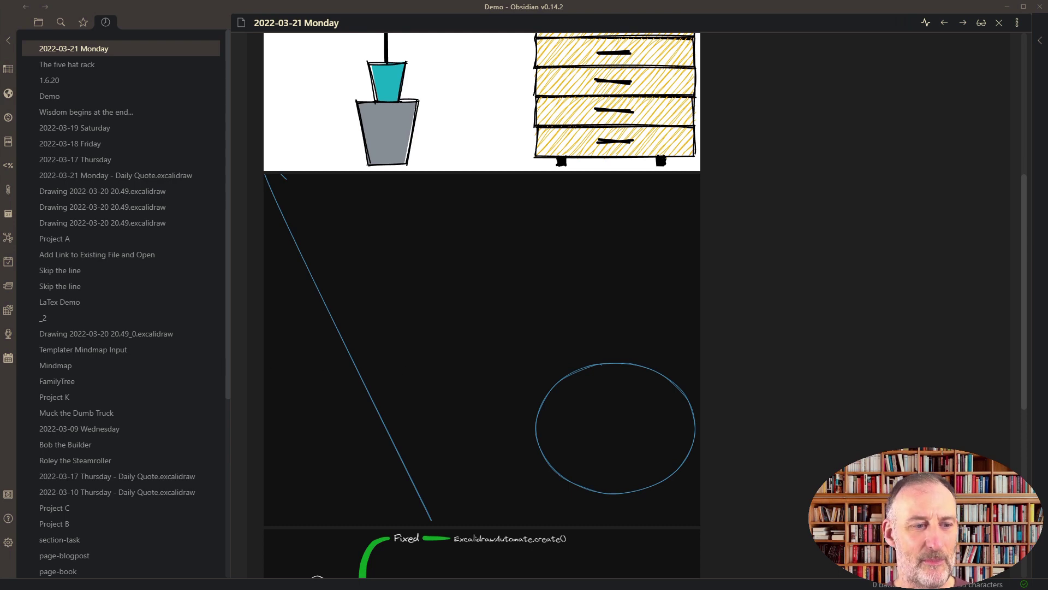
Scroll the Excalidraw plugin settings down to the PNG/SVG export options, then close Settings
left_click(8, 542)
scroll(556, 334, "down", 7)
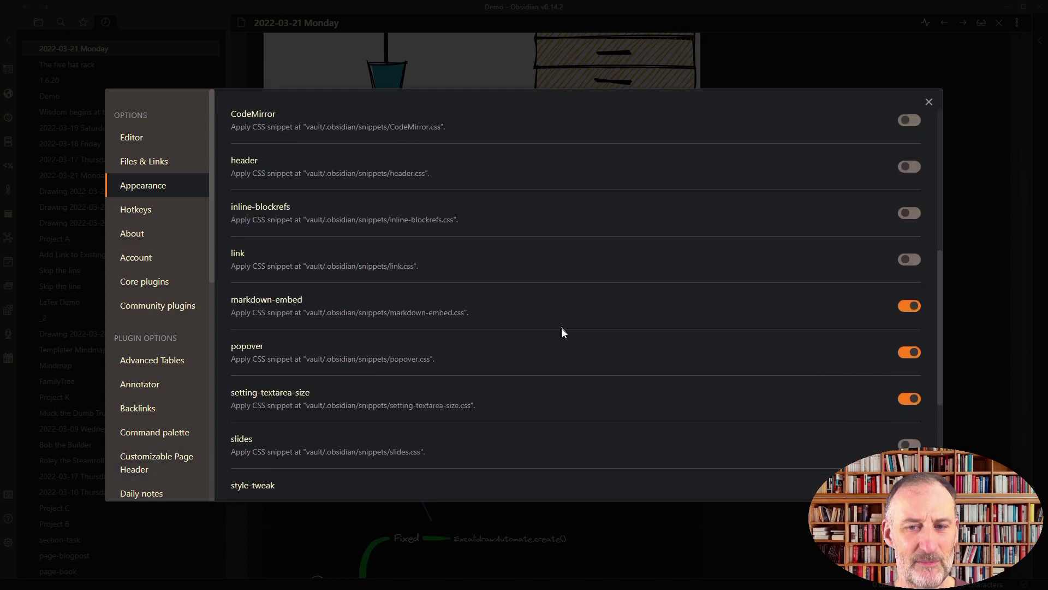
scroll(157, 415, "down", 2)
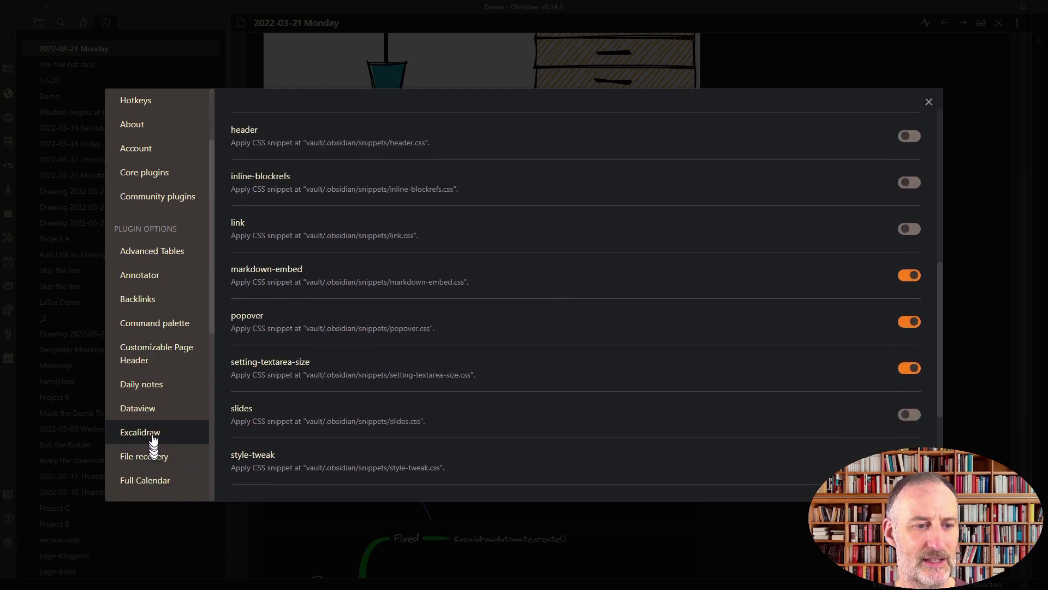
left_click(163, 434)
scroll(625, 295, "down", 20)
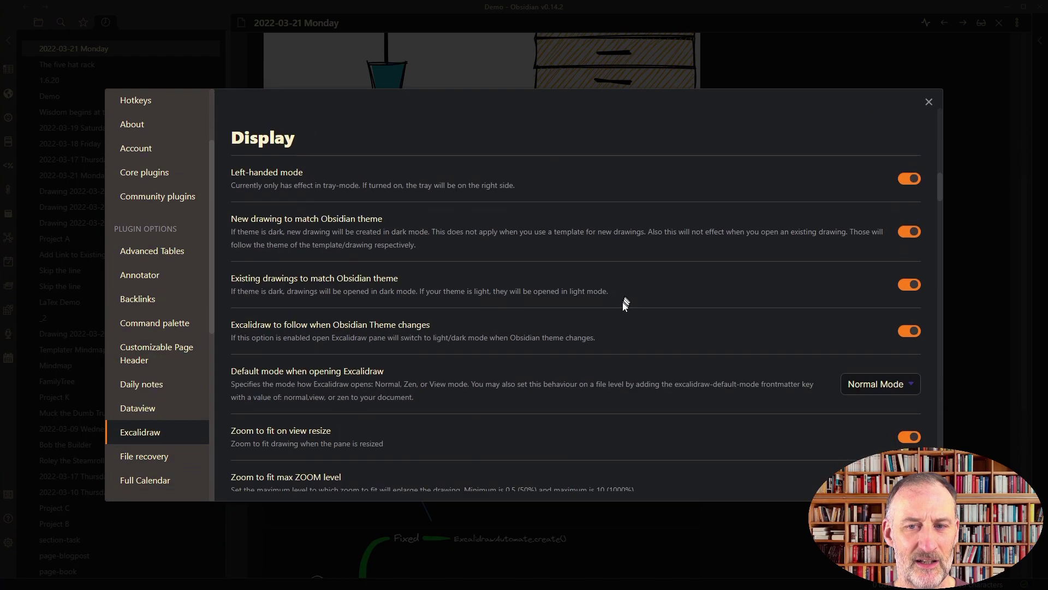
scroll(621, 311, "down", 10)
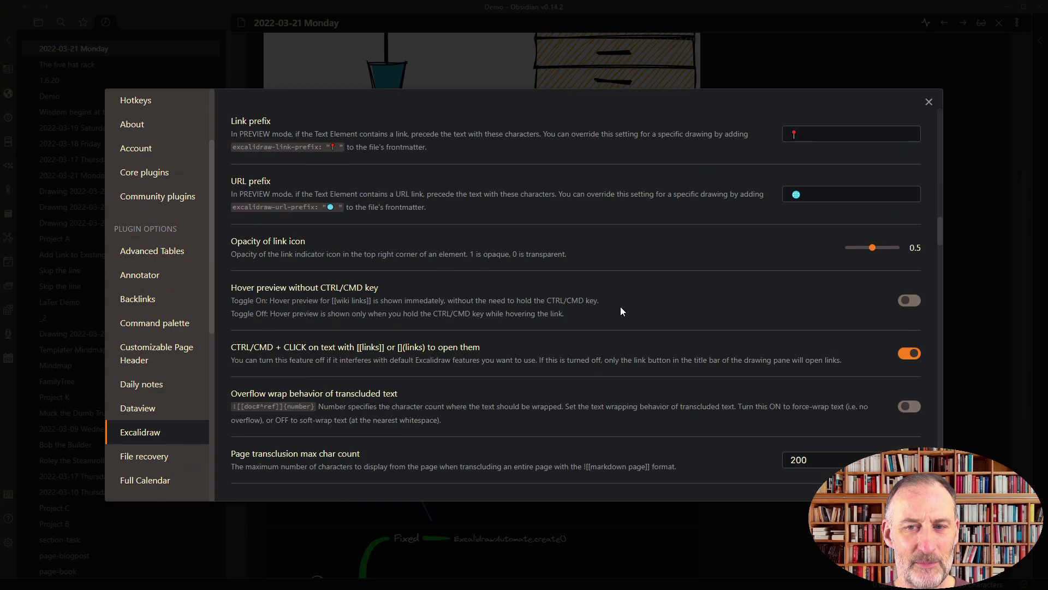
scroll(619, 313, "down", 10)
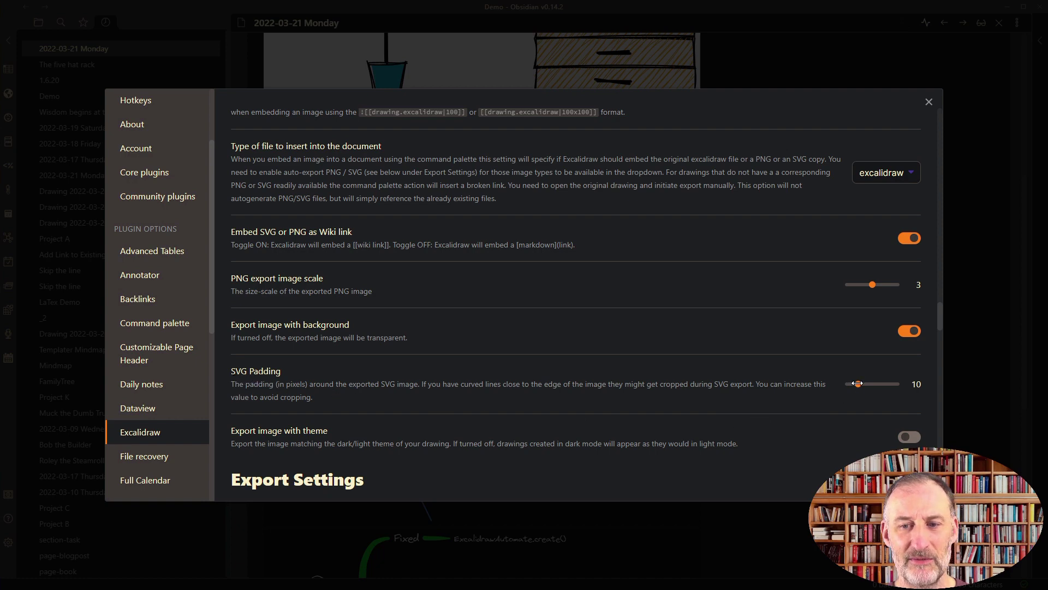
left_click(928, 102)
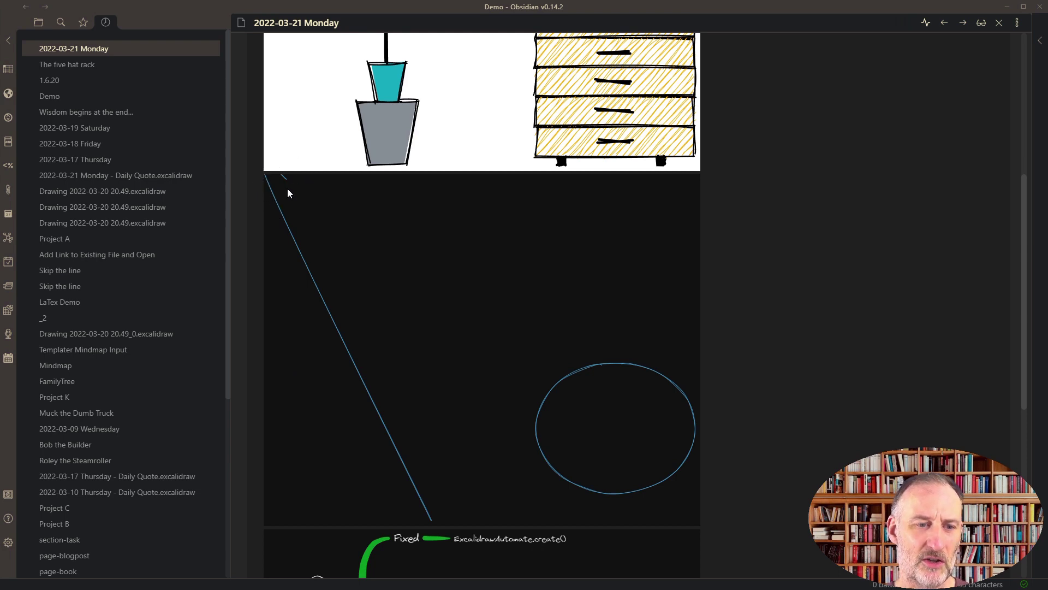
Open the embedded Demo drawing and view it as Markdown
left_click(529, 332)
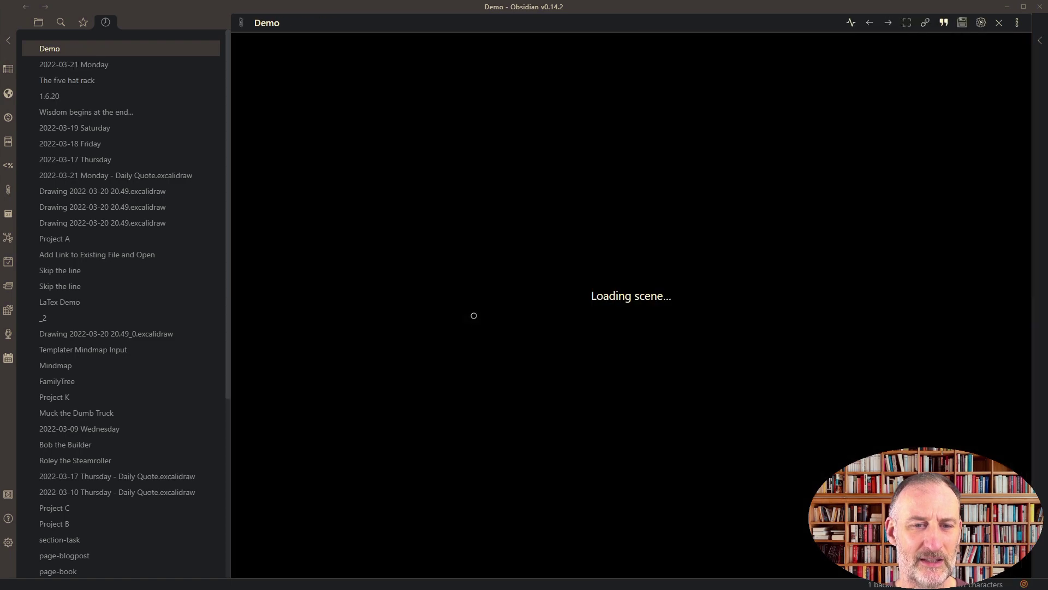
left_click(1017, 23)
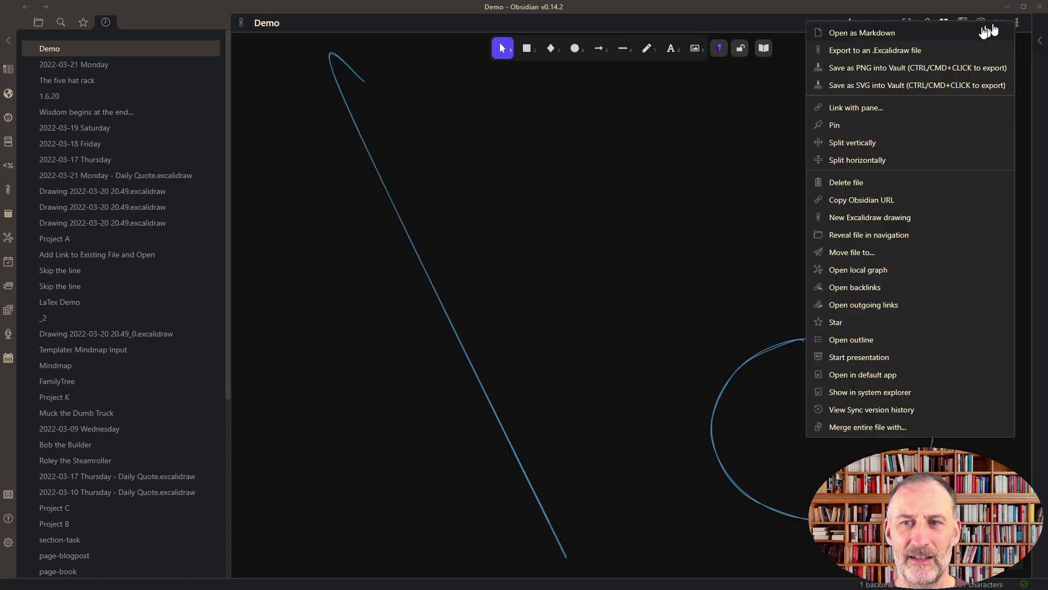
left_click(906, 34)
Add excalidraw-export-svgpadding: 50 to the frontmatter and go back to the Monday note
left_click(385, 74)
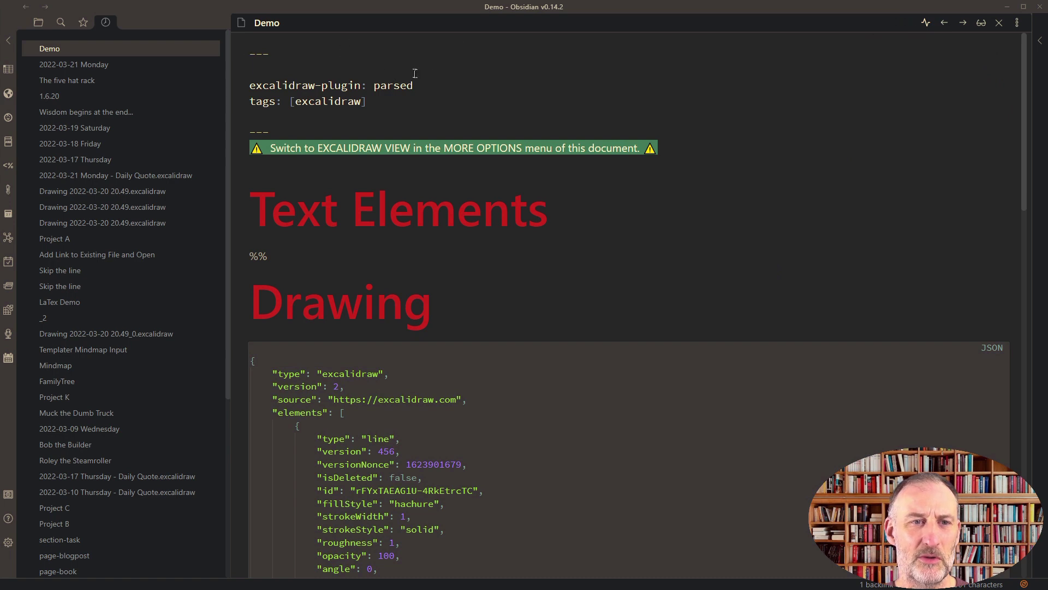
type("exc")
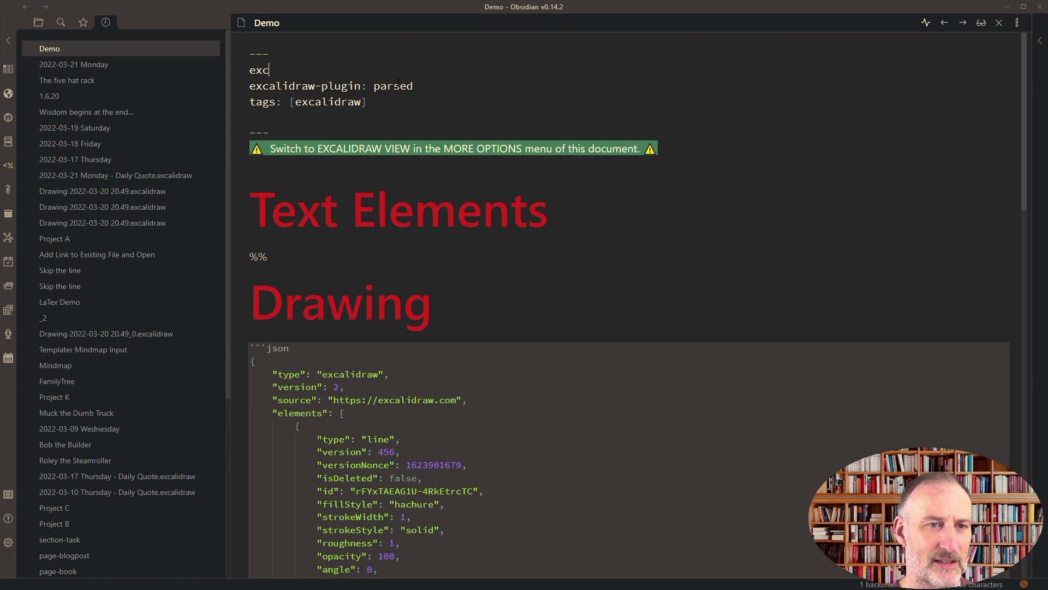
type("alidraw-")
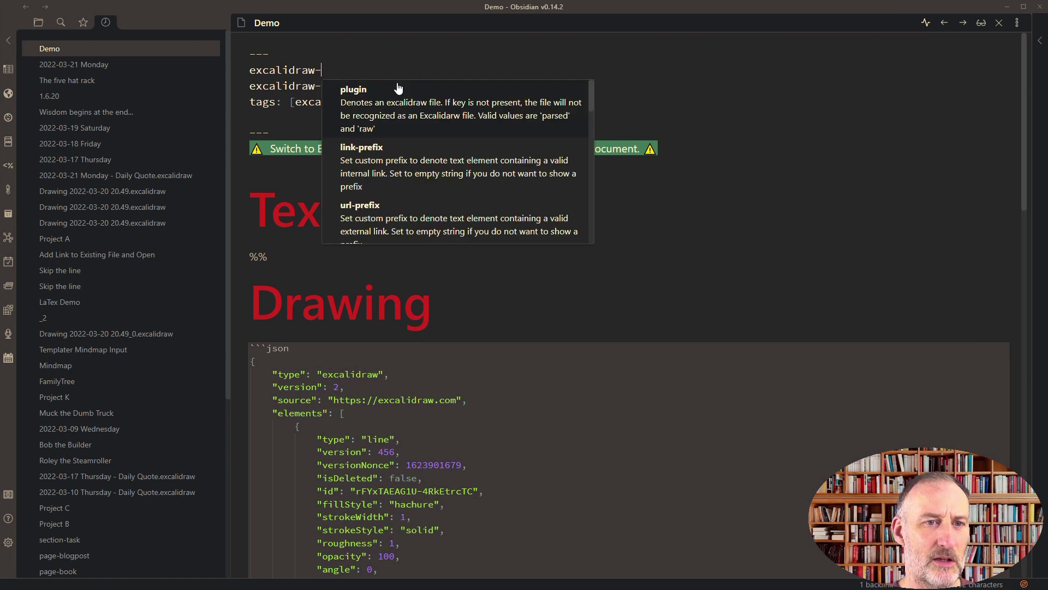
type("export")
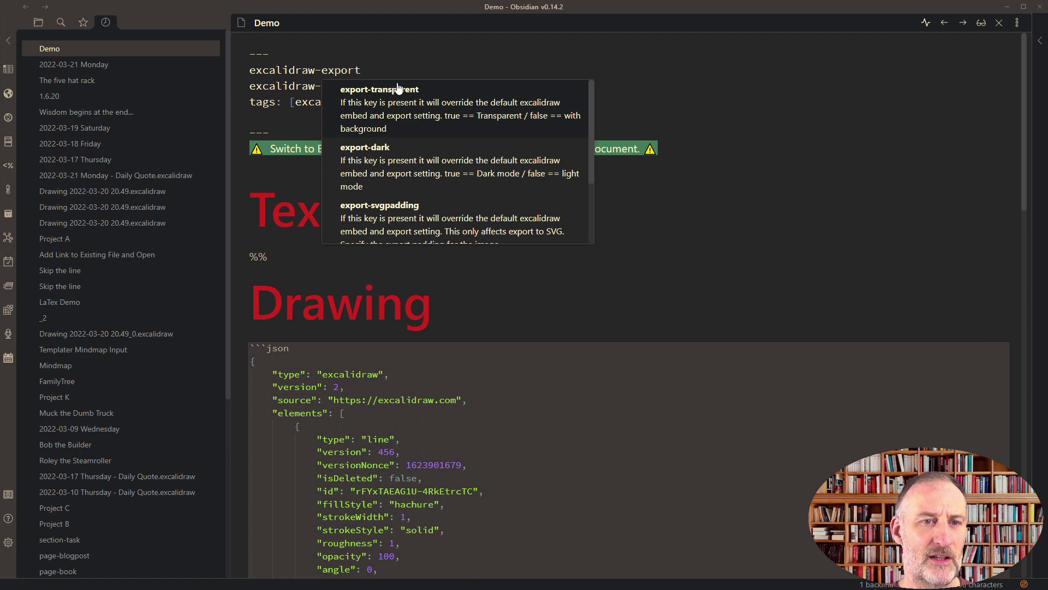
type("-s")
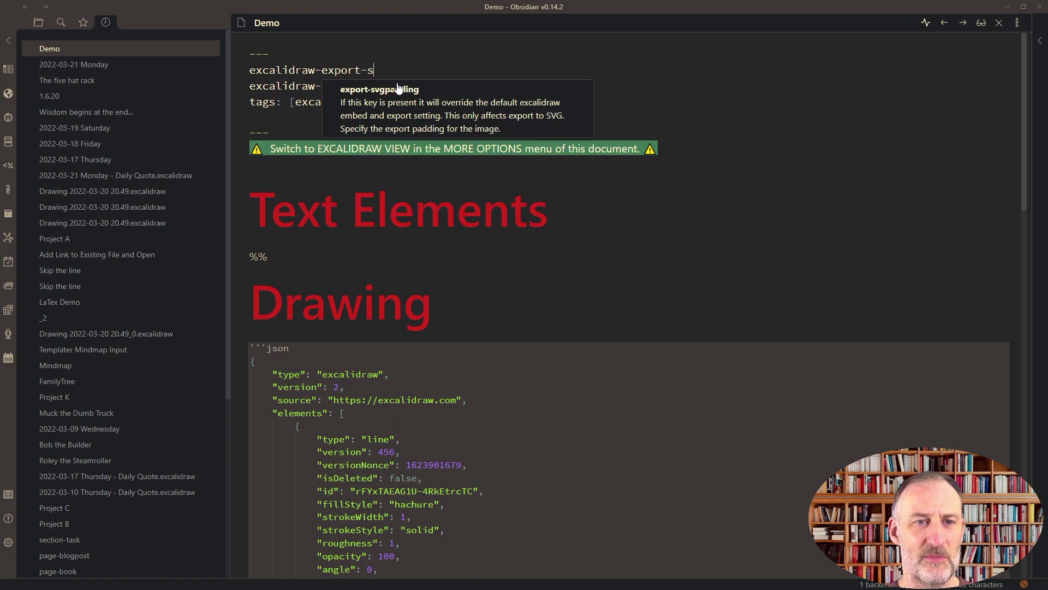
left_click(398, 88)
type("50")
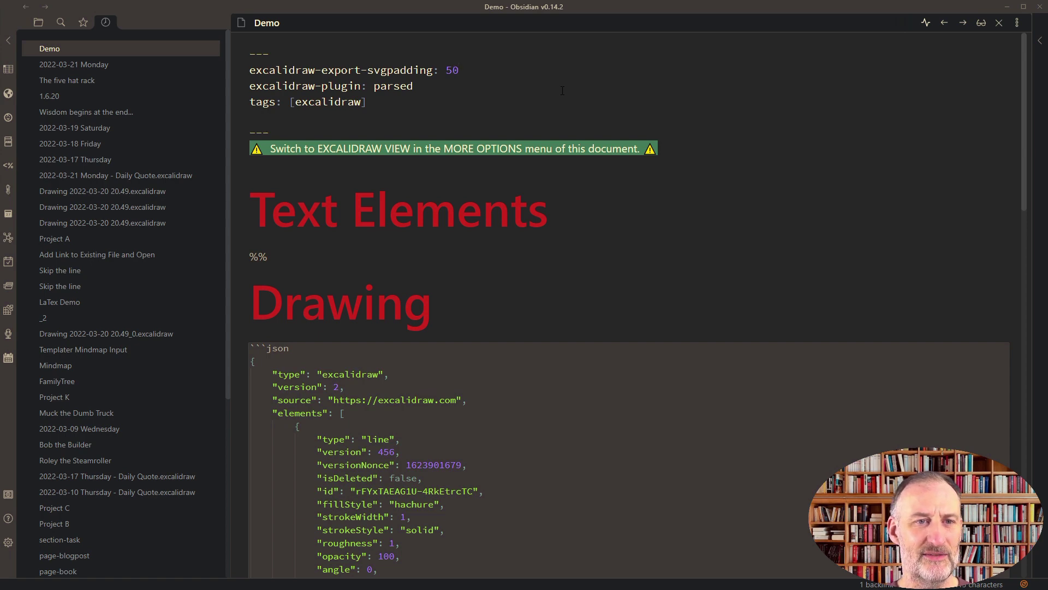
key("ctrl+alt+Left")
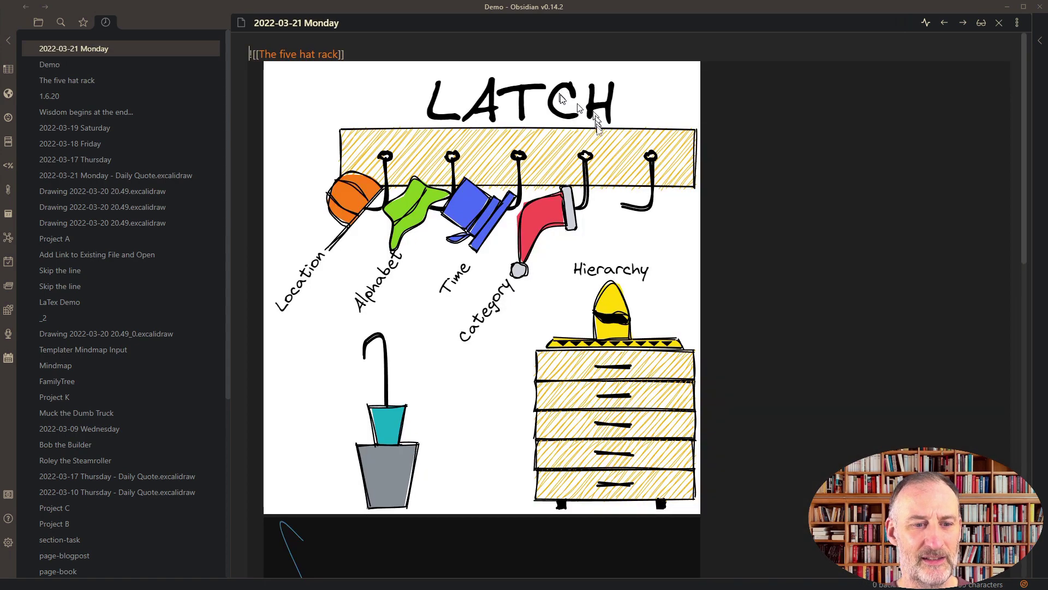
Scroll down the daily note and open the embedded 1.6.20 mindmap drawing
scroll(570, 140, "down", 3)
scroll(571, 140, "down", 4)
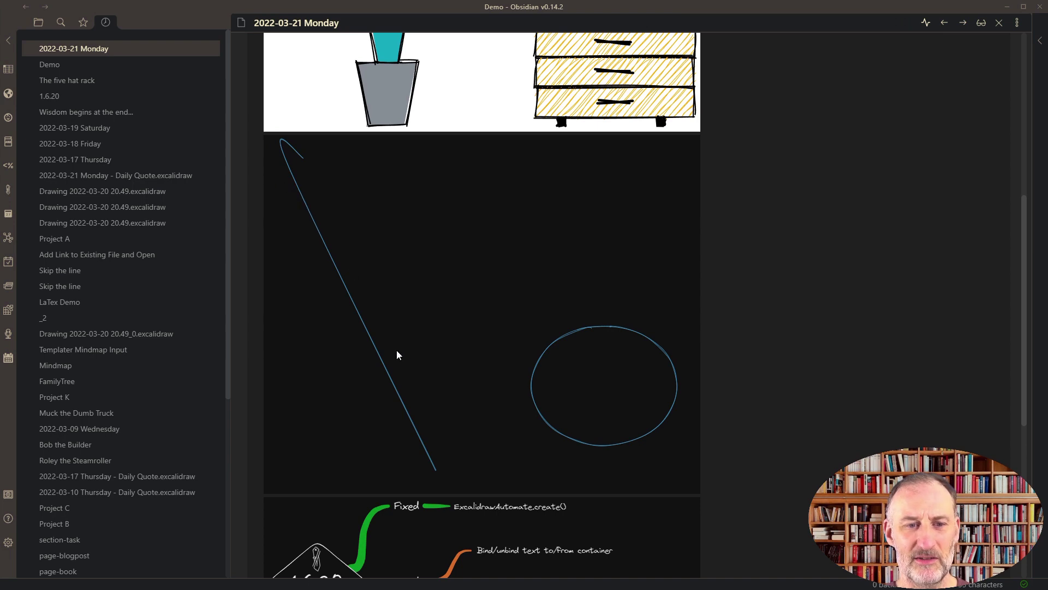
scroll(398, 354, "down", 5)
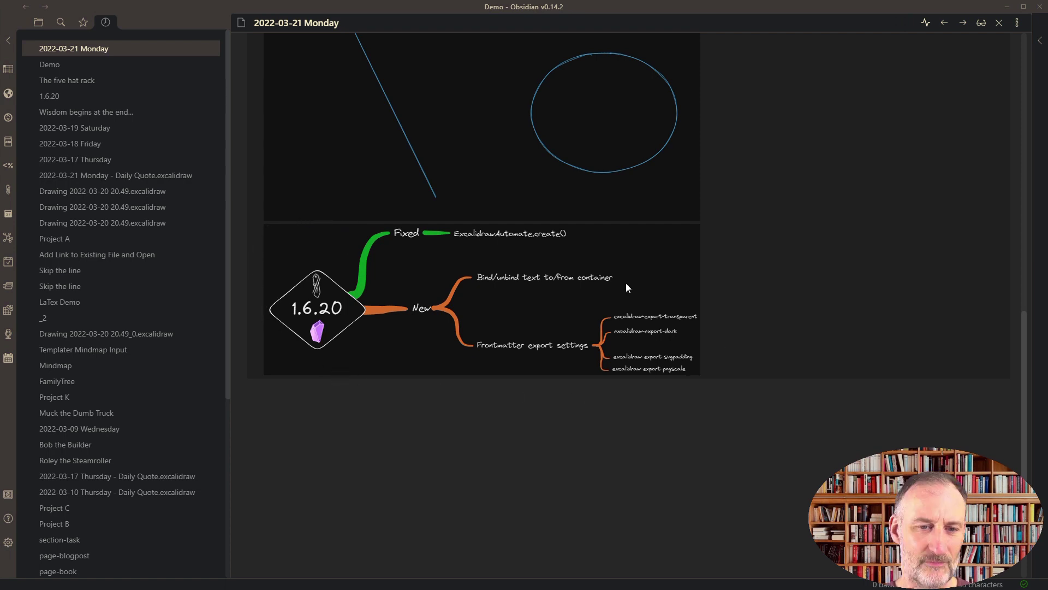
left_click(279, 305)
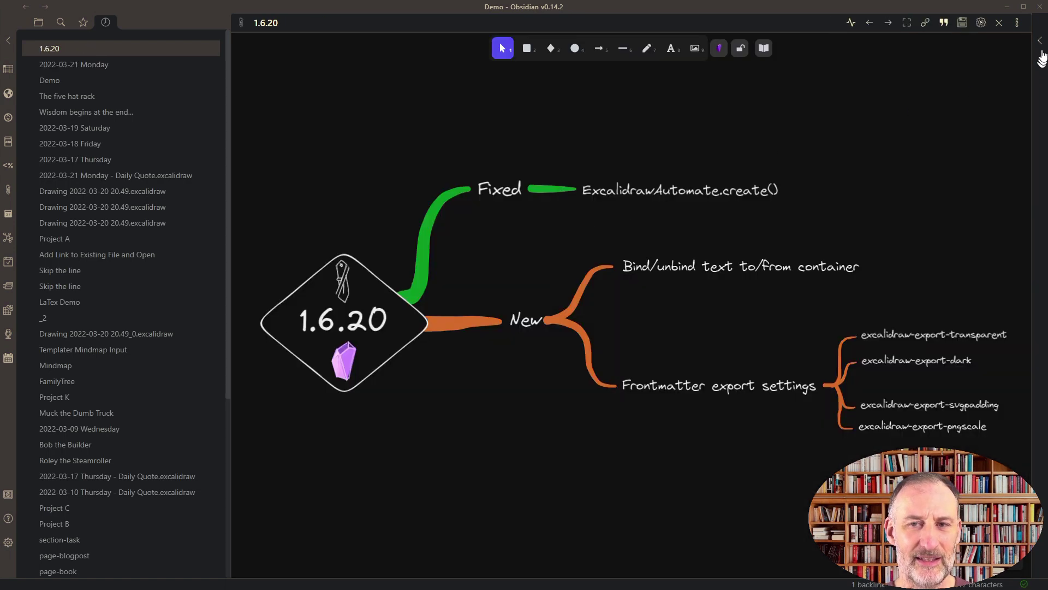
Open the 1.6.20 drawing as Markdown and add excalidraw-export-transparent: true via autocomplete
left_click(1017, 22)
left_click(927, 29)
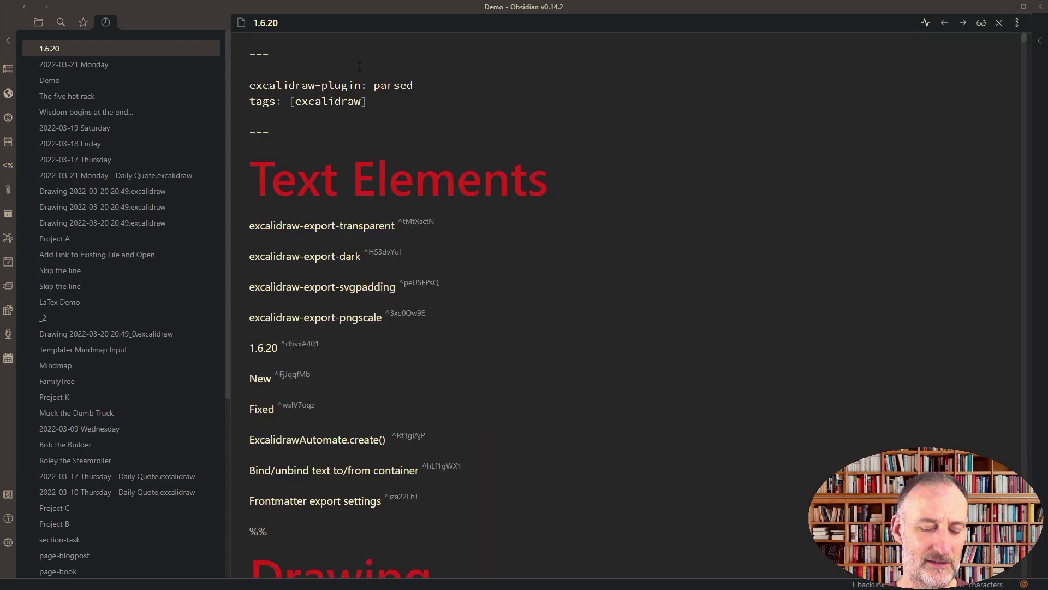
type("excal")
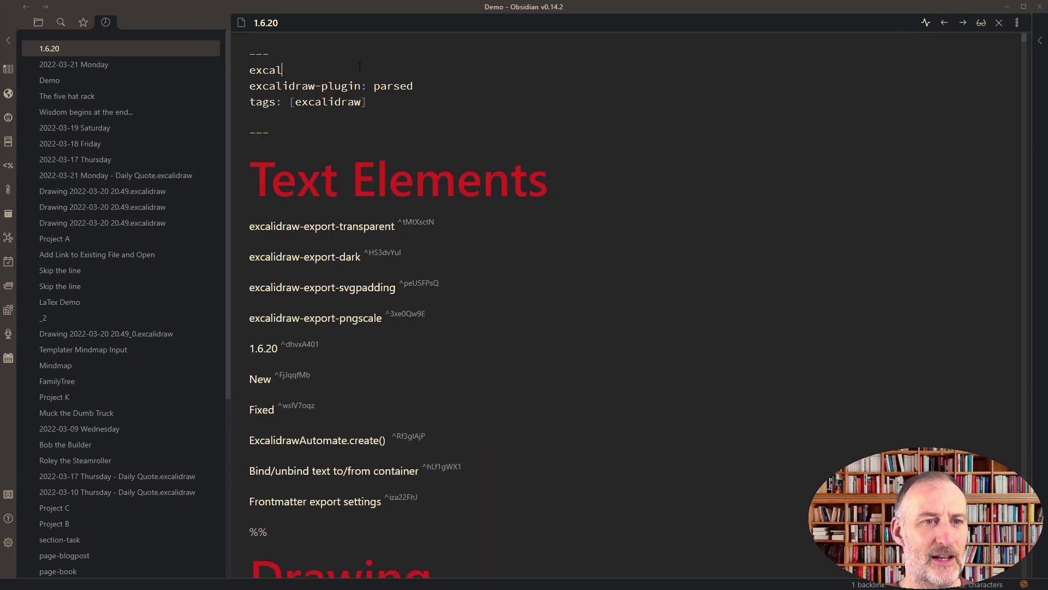
type("idraw-e")
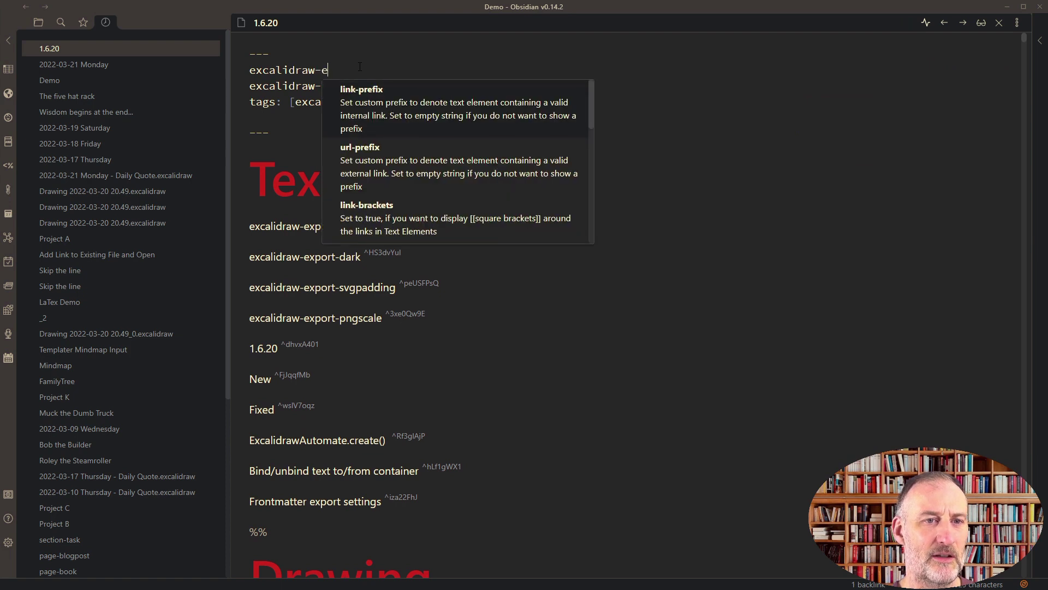
type("x")
key("Return")
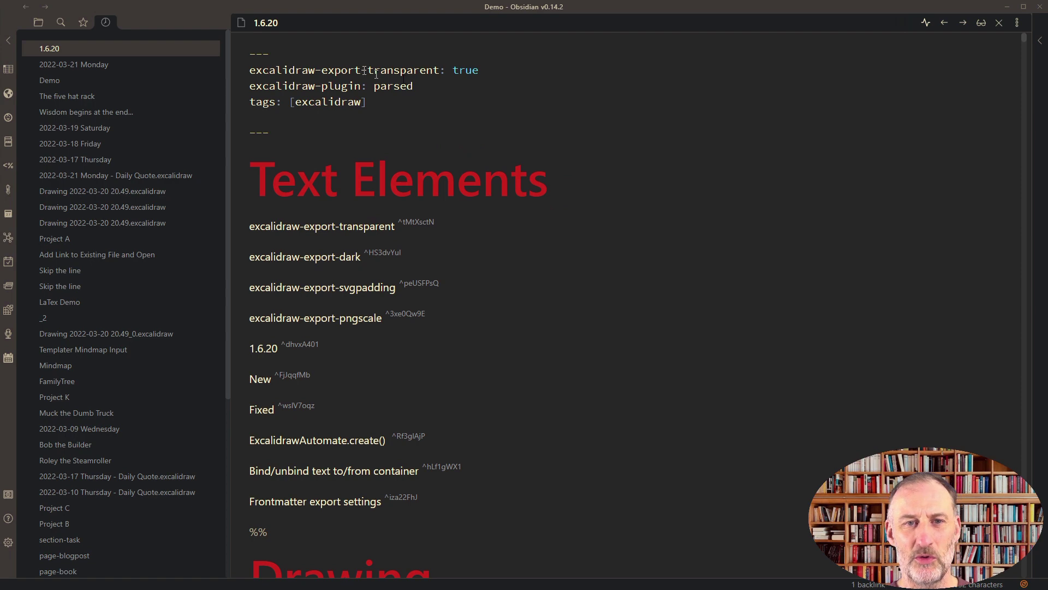
Return to the 2022-03-21 Monday note, check the transparent mindmap embed, and reopen the 1.6.20 drawing
key("ctrl+alt+Left")
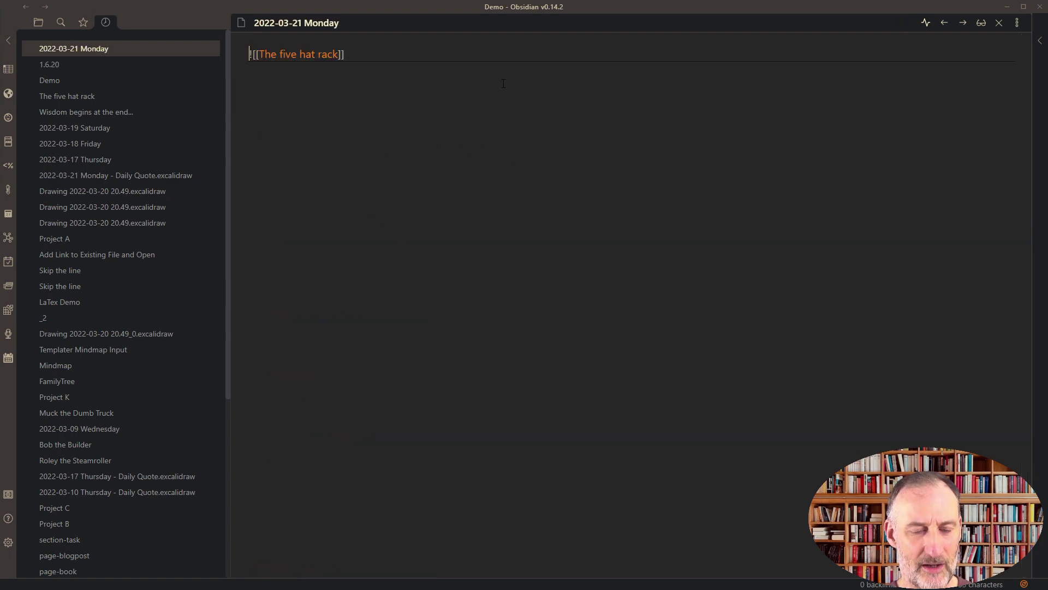
scroll(472, 420, "down", 10)
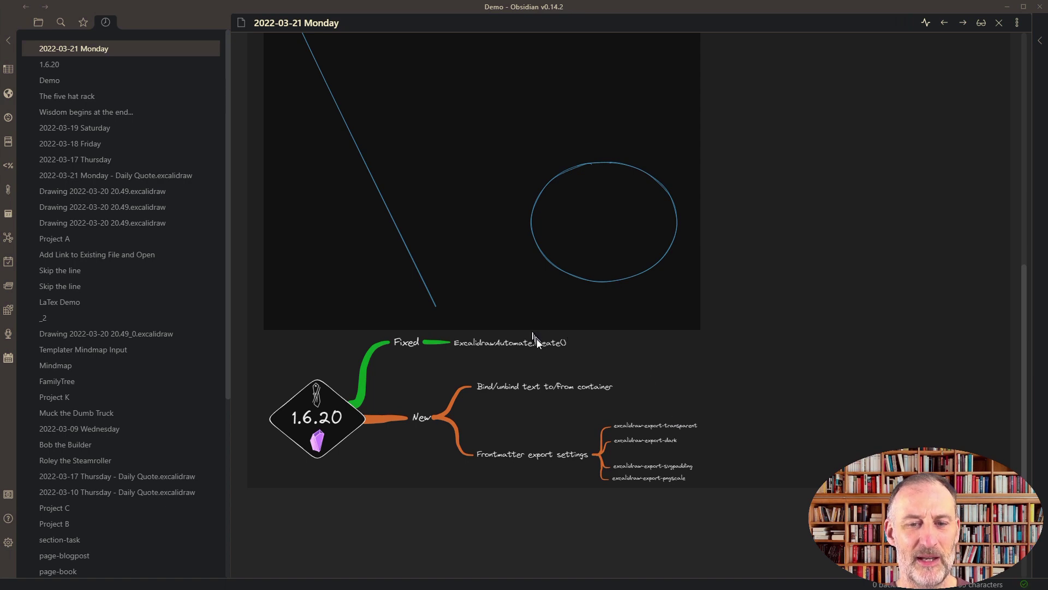
left_click(654, 478)
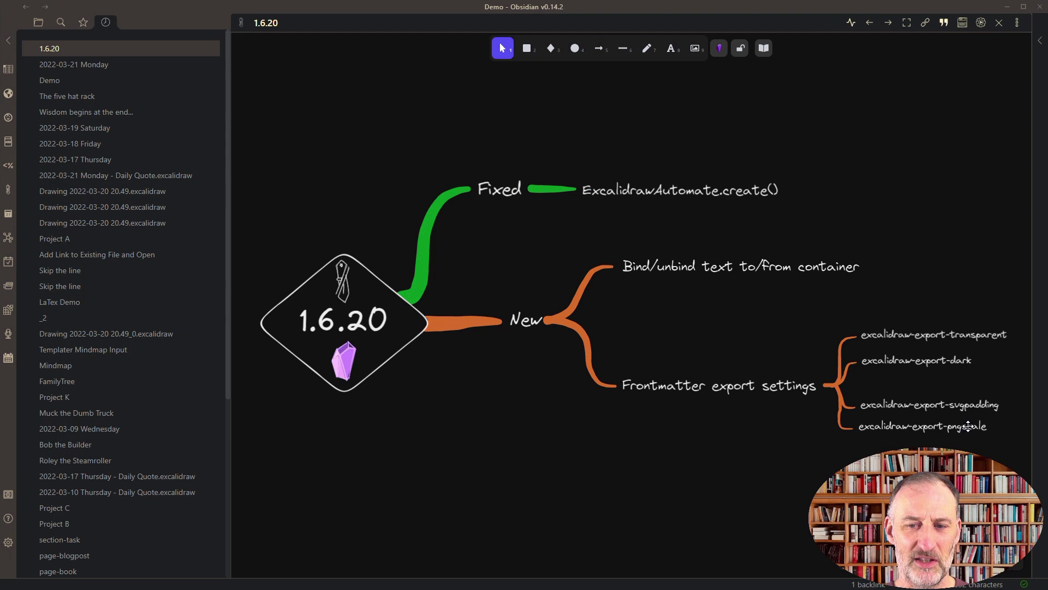
In the drawing's markdown source, add excalidraw-export-pngscale: 0.5 below export-transparent: true
left_click(1017, 22)
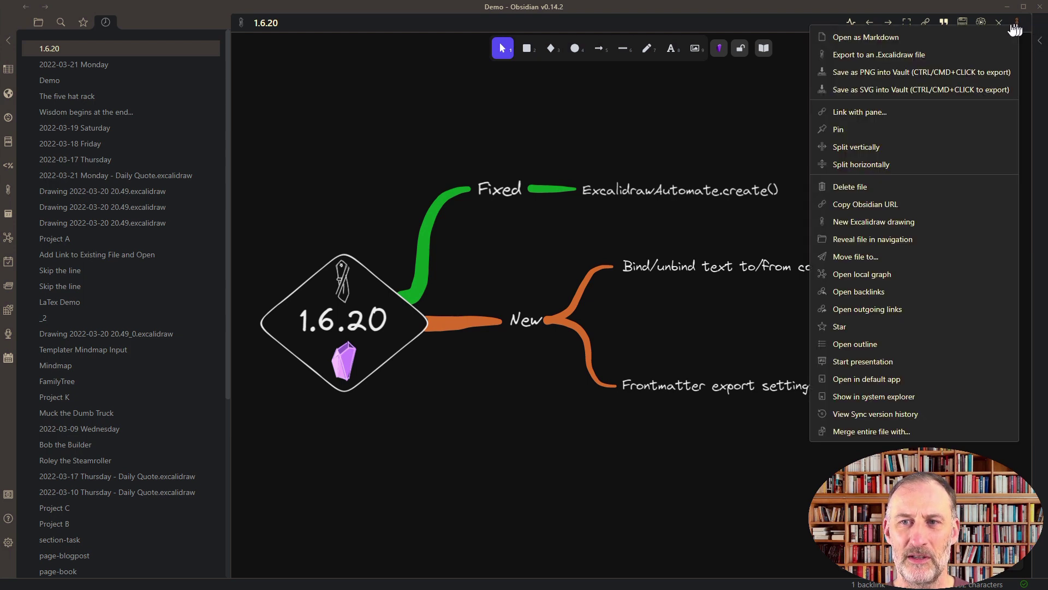
left_click(953, 39)
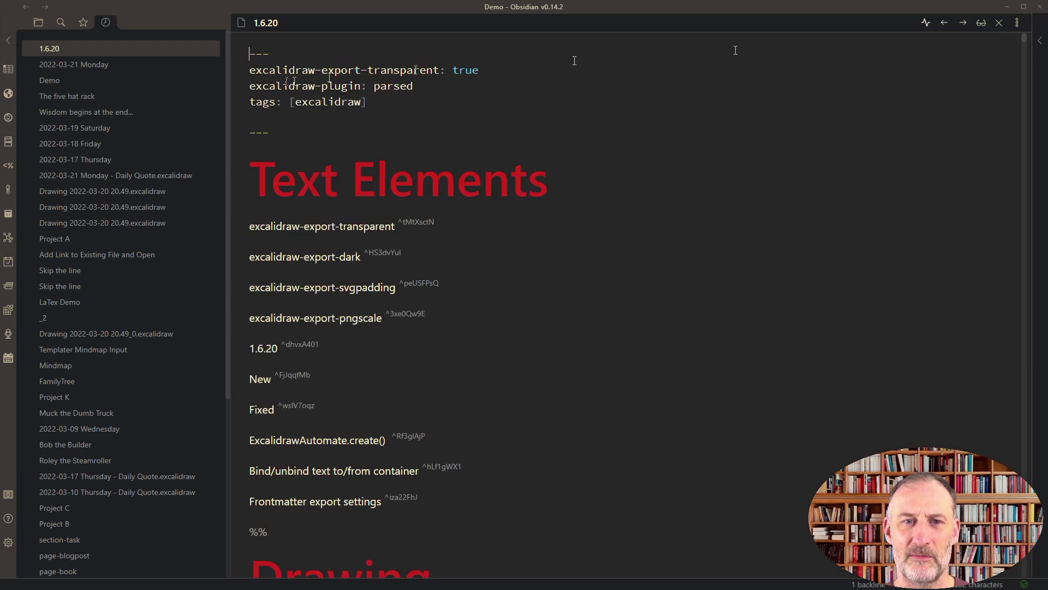
left_click(511, 65)
key("Return")
type("exc")
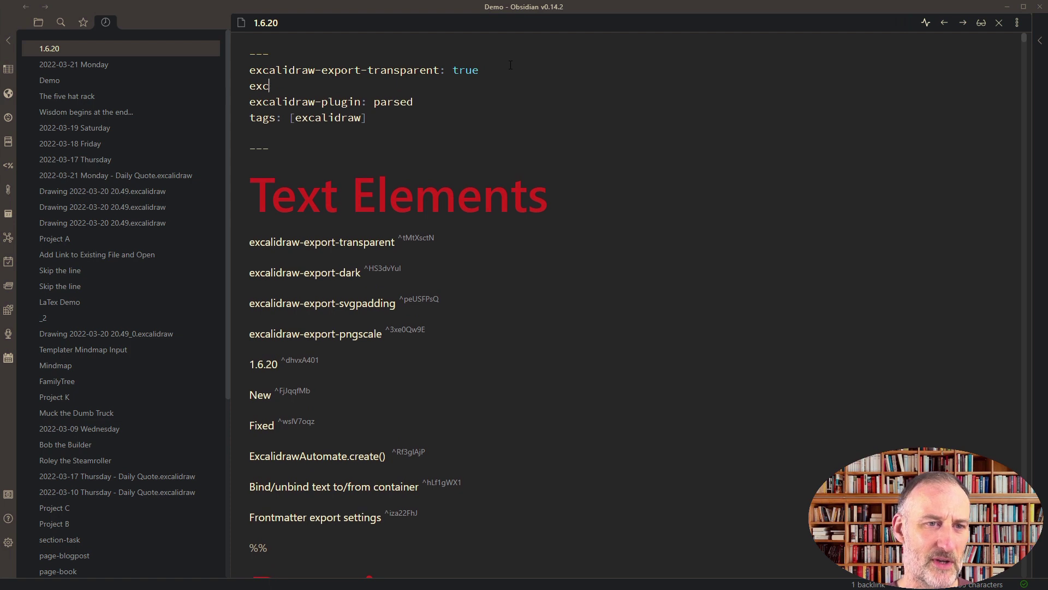
type("alidraw-expor")
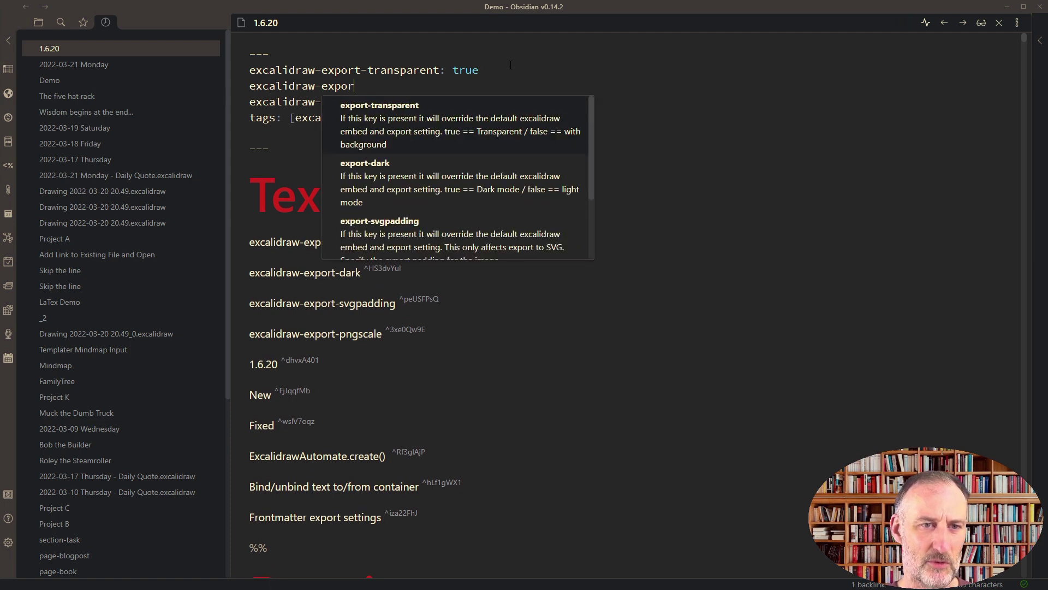
type("t-pn")
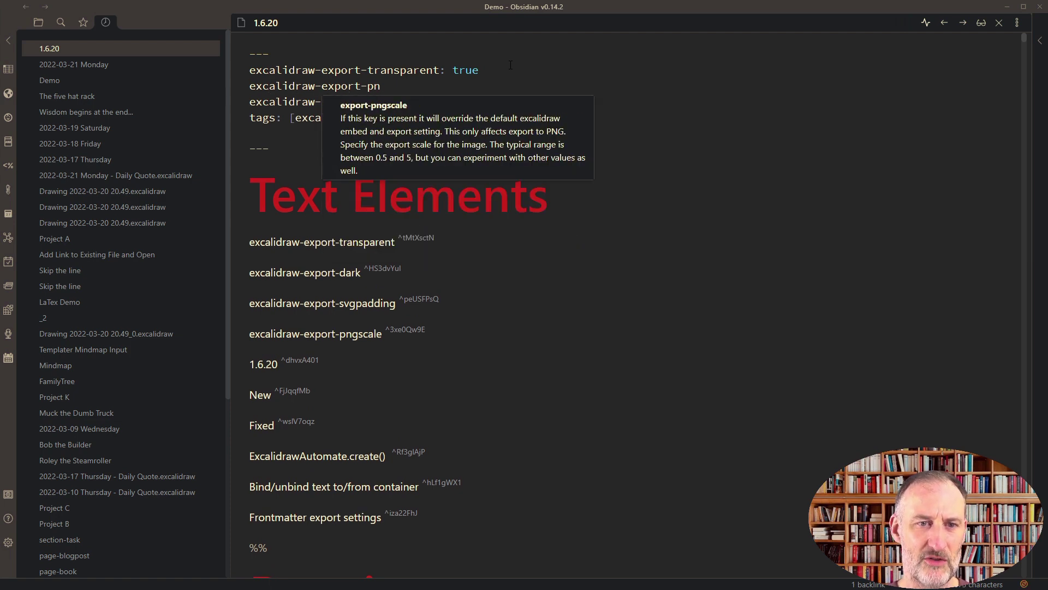
key("Return")
type("1")
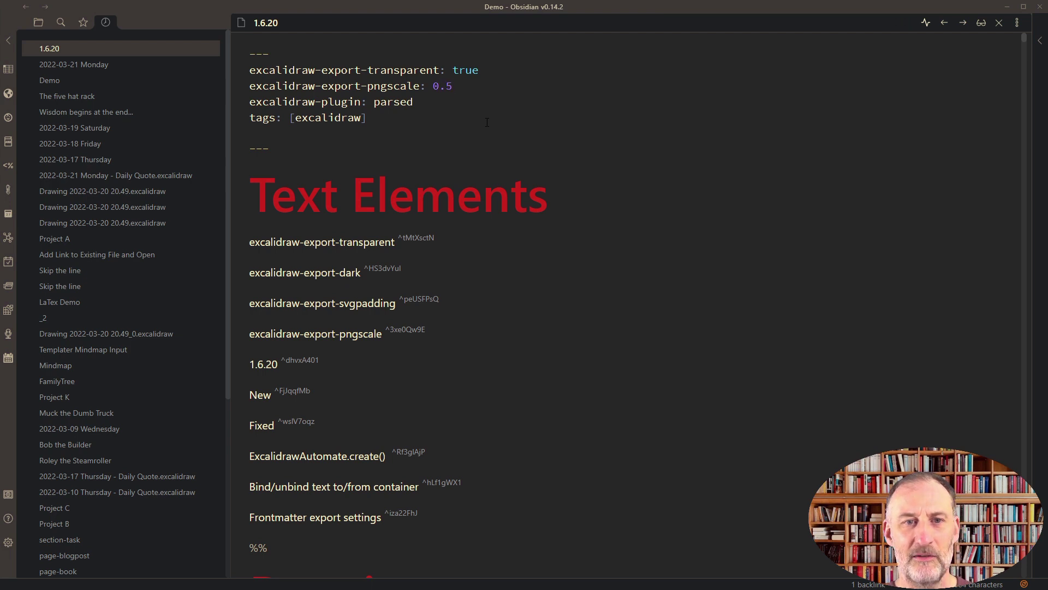
left_click(1017, 22)
Switch back to the Excalidraw view and save the 1.6.20 drawing as a PNG into the vault
left_click(1014, 36)
left_click(1016, 23)
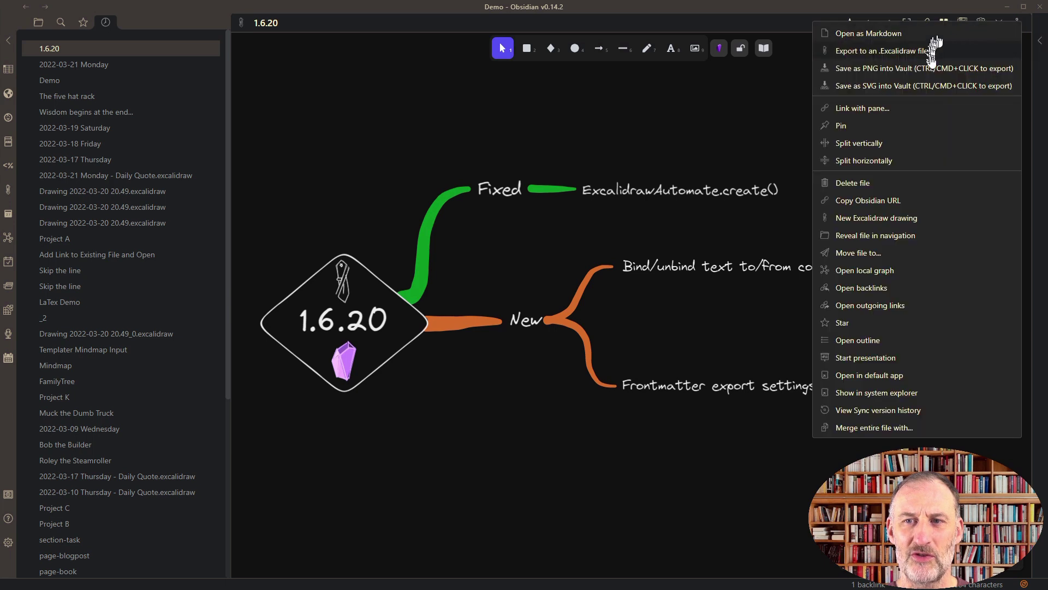
left_click(920, 70)
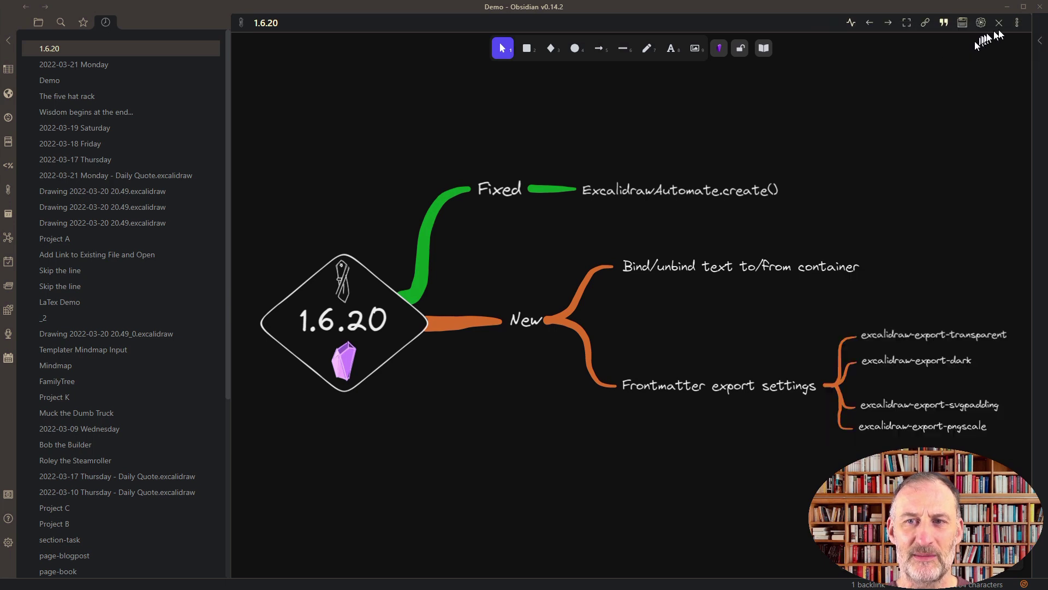
Reveal the file, view the small transparent 1.6.20 PNG, then reopen the drawing
left_click(1017, 22)
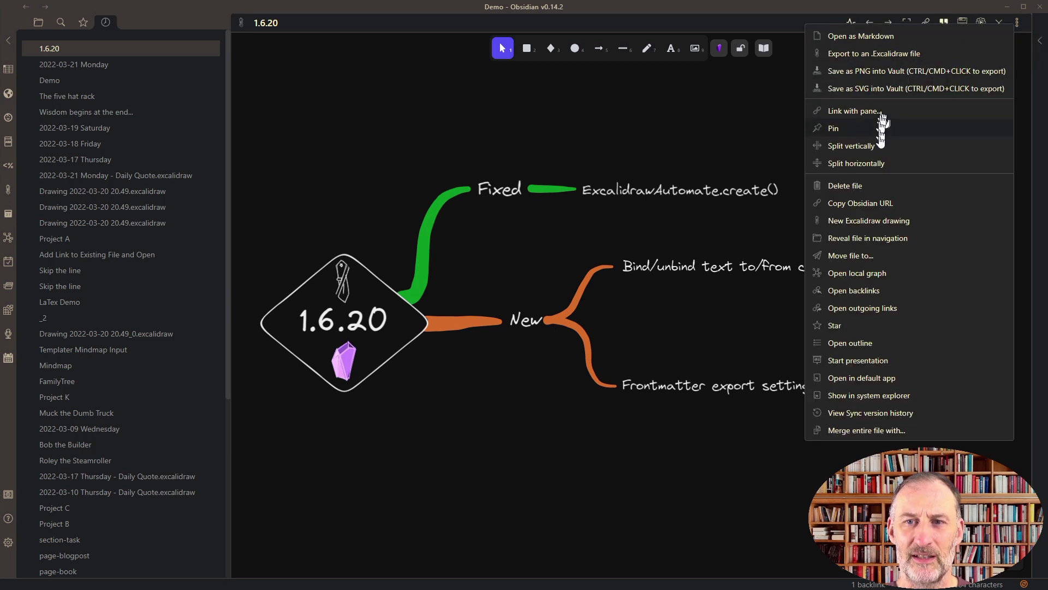
left_click(891, 239)
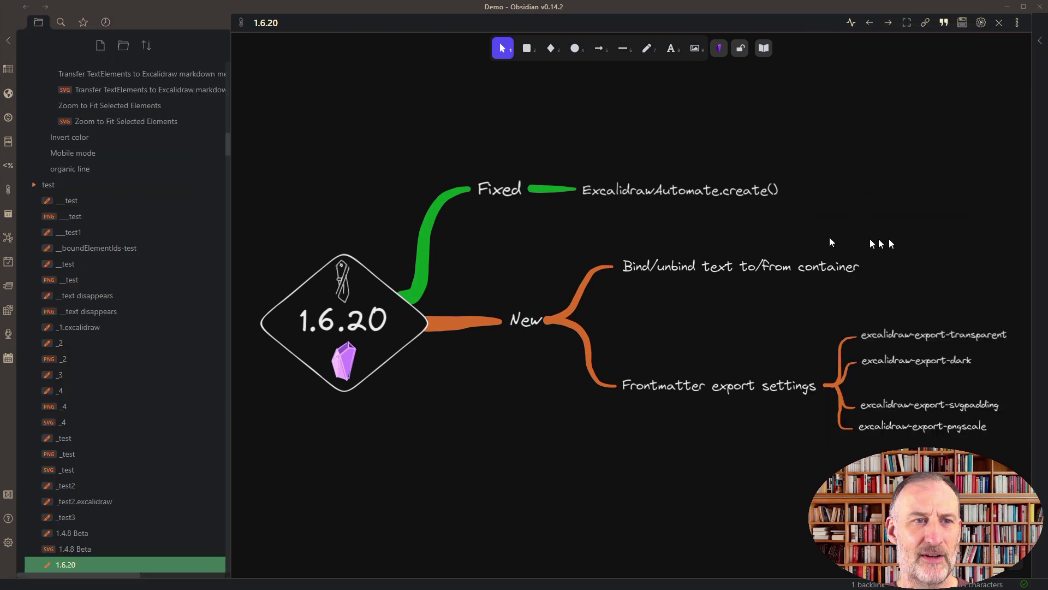
scroll(71, 534, "down", 2)
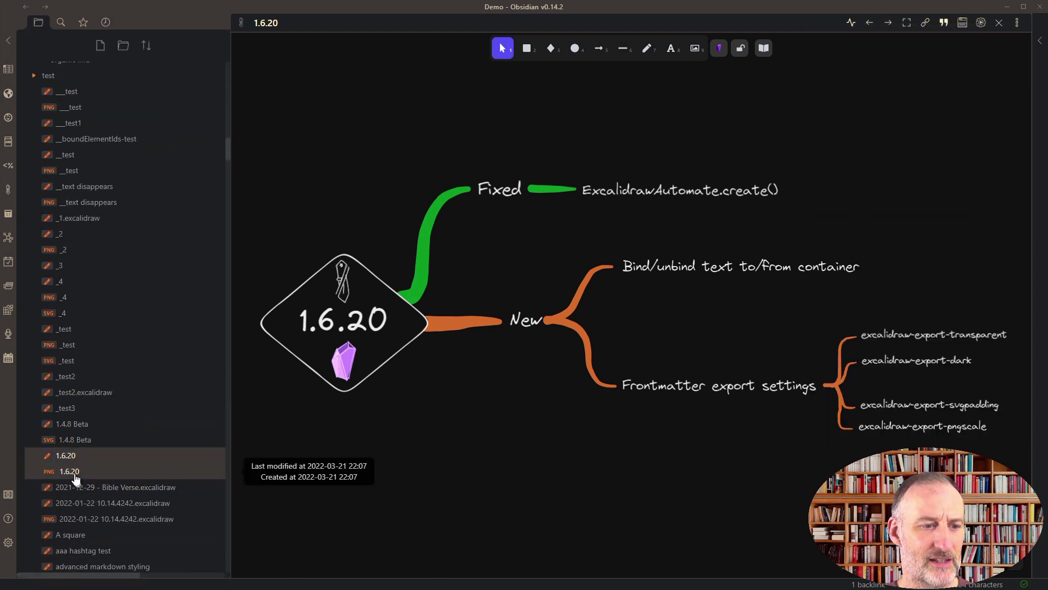
left_click(76, 472)
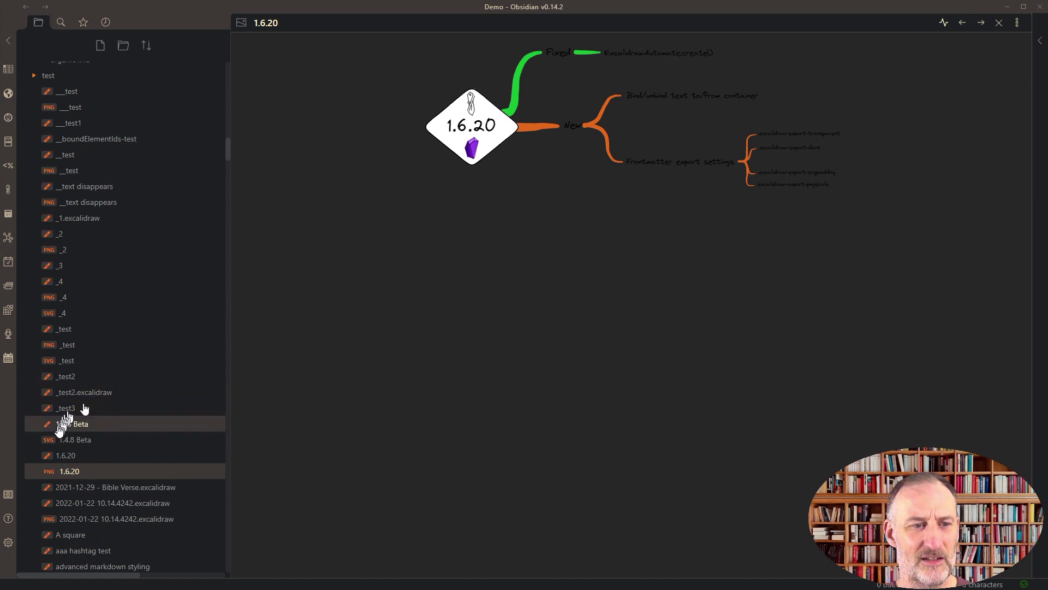
left_click(68, 456)
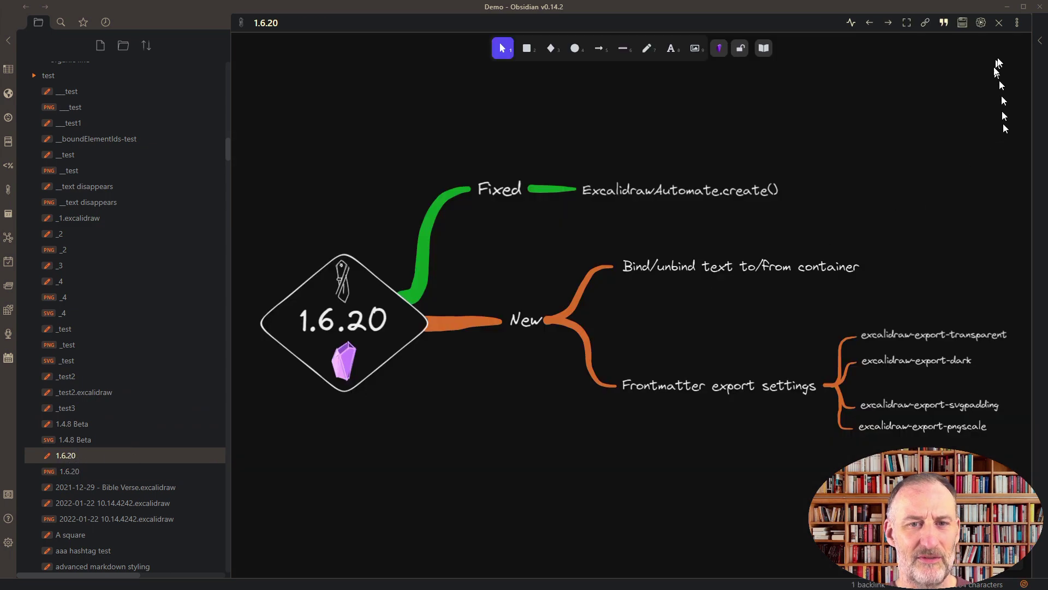
In the markdown frontmatter, add excalidraw-export-dark: true under the opening dashes
left_click(1018, 23)
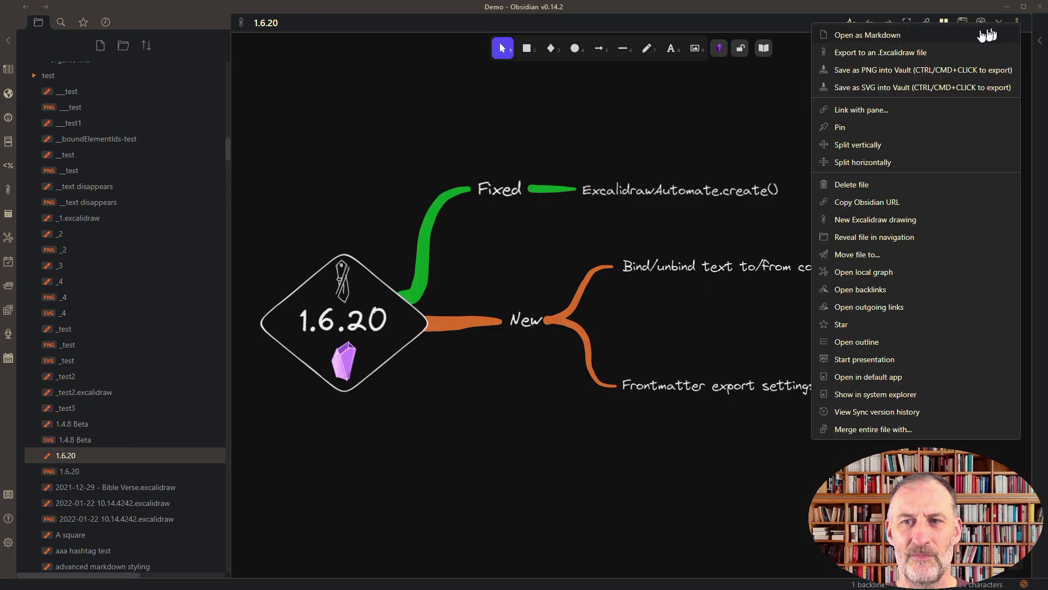
left_click(916, 40)
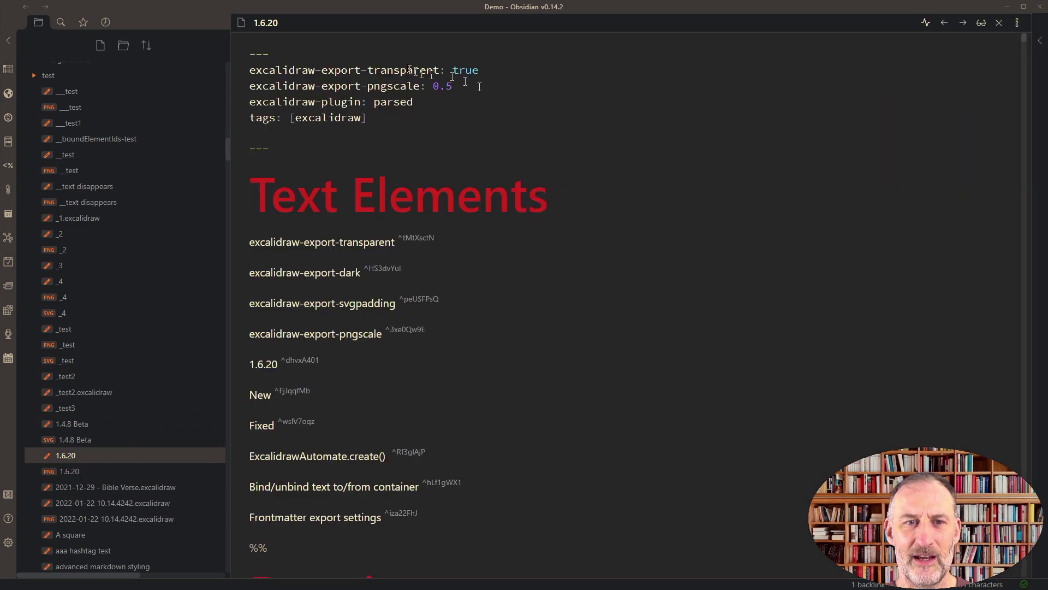
left_click(398, 53)
key("Return")
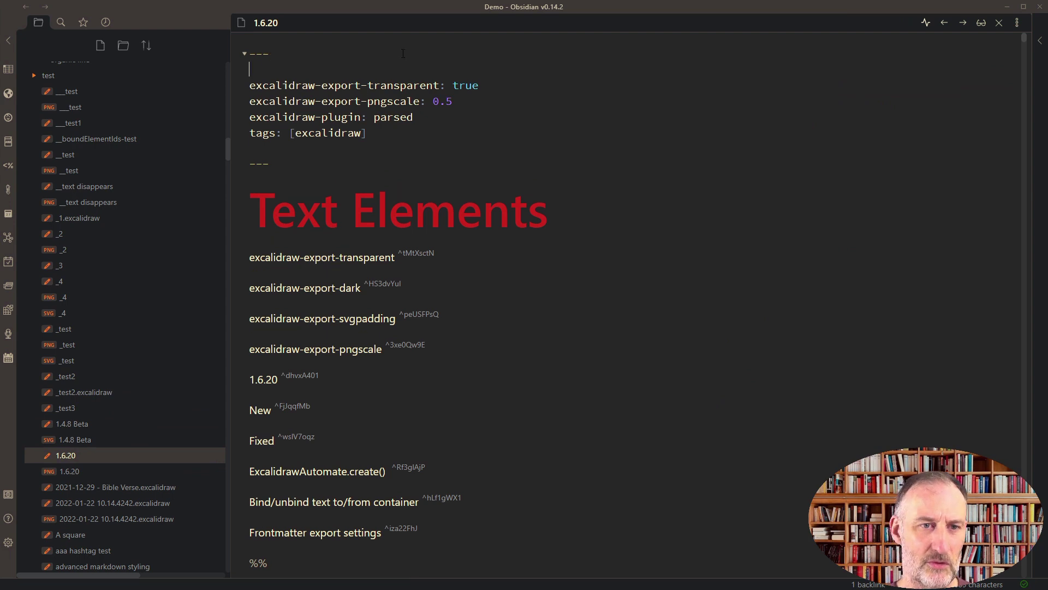
type("exp")
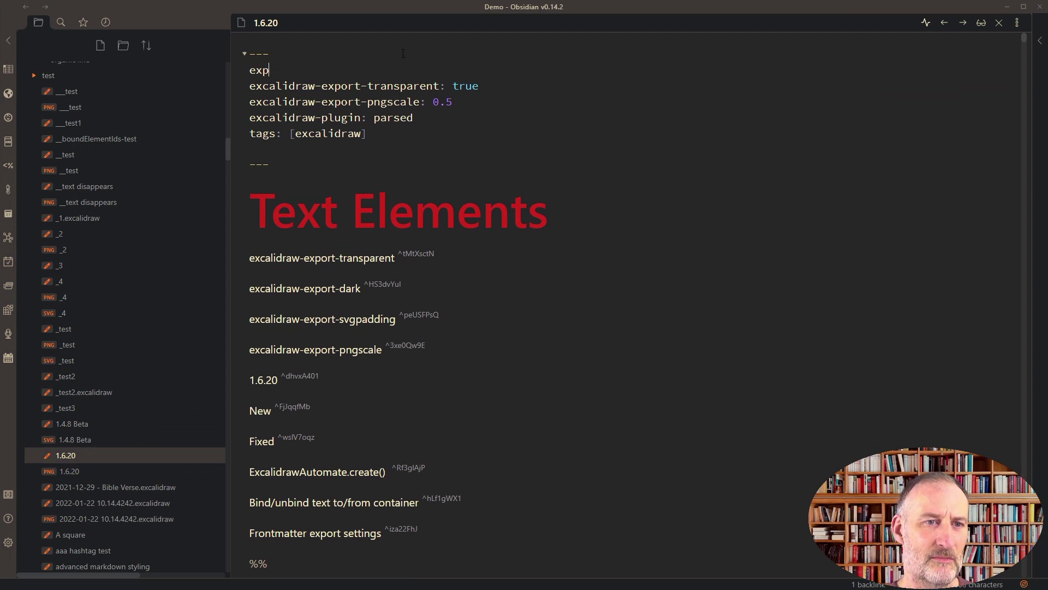
type("calidraw-ex")
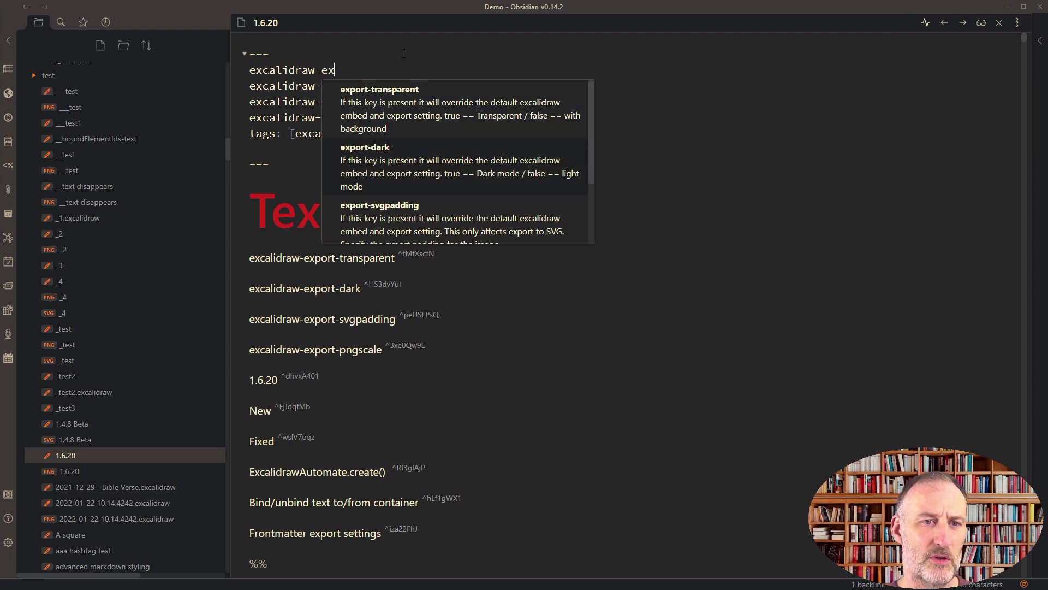
key("Return")
key("BackSpace")
key("BackSpace")
key("BackSpace")
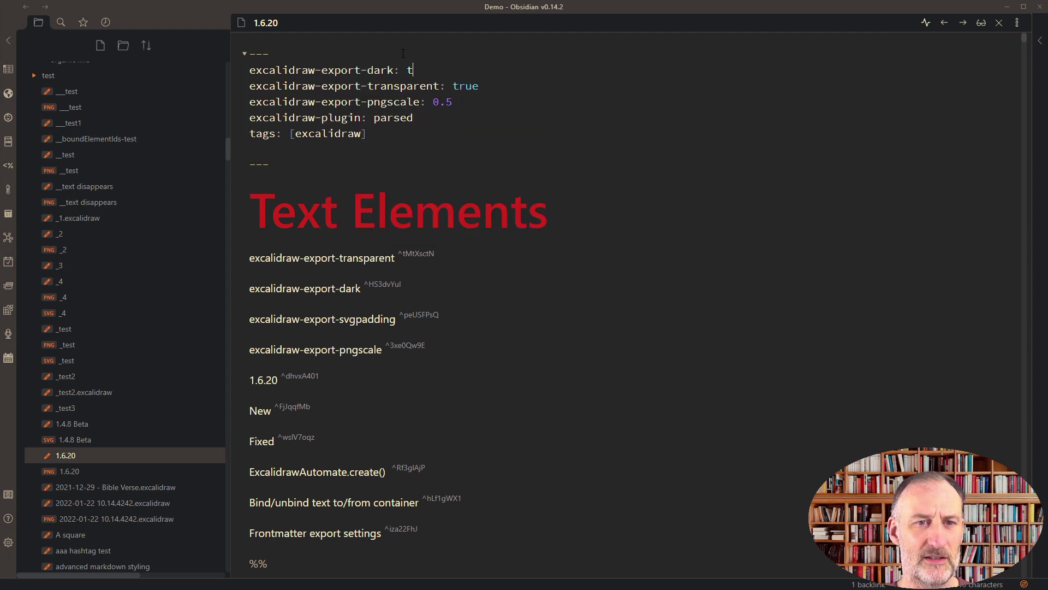
type("fa")
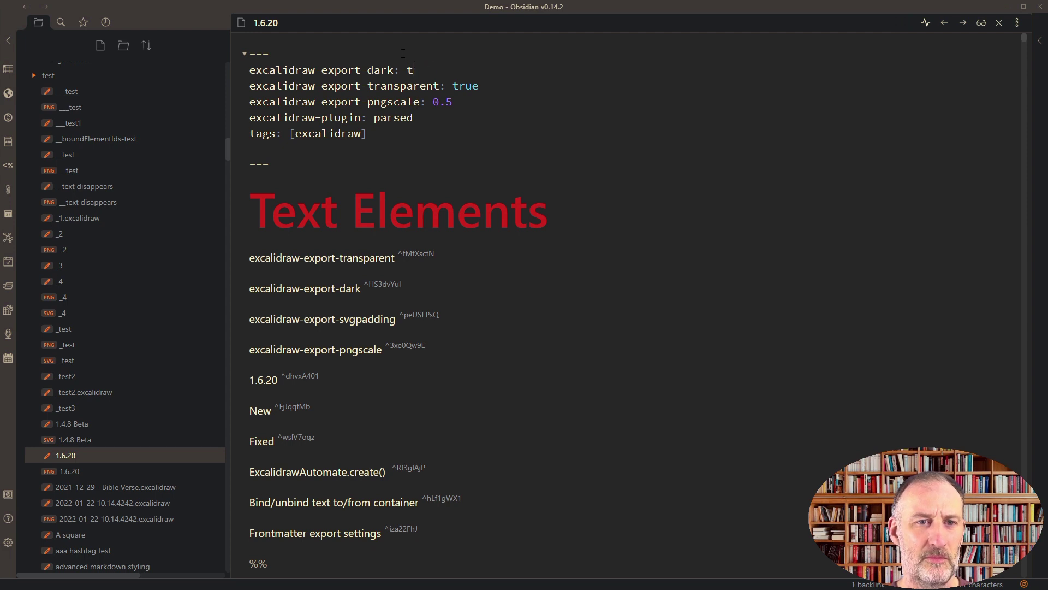
type("rue")
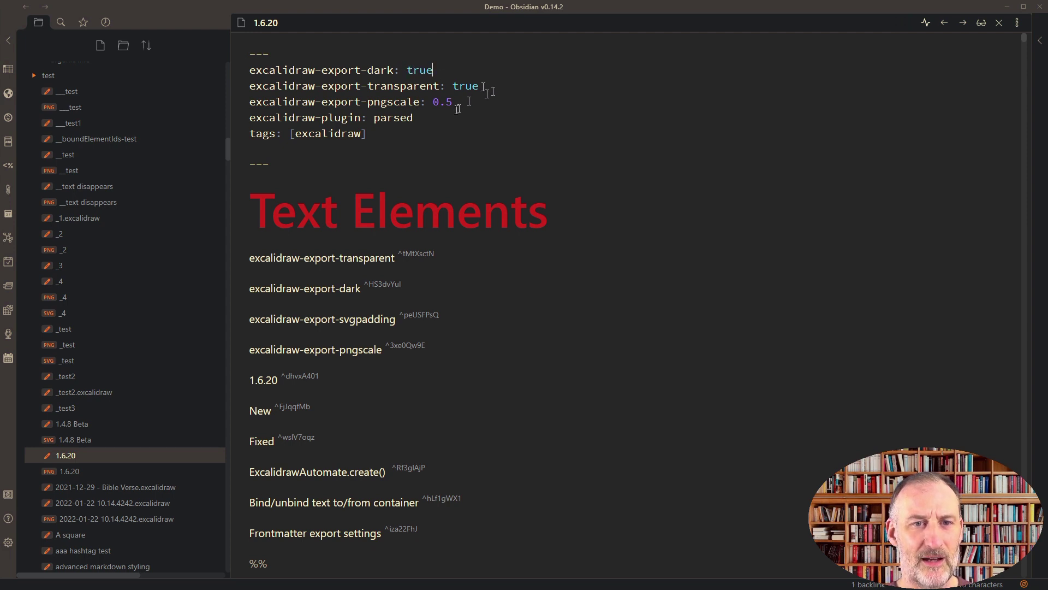
Change the pngscale value from 0.5 to 4 and return to the drawing view
left_click_drag(433, 102, 452, 103)
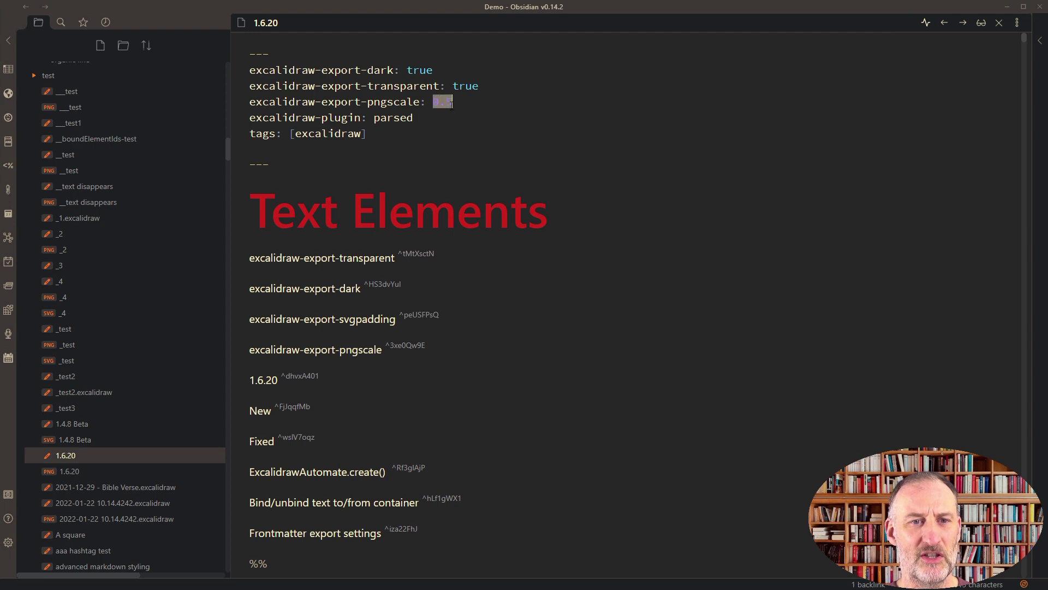
type("4")
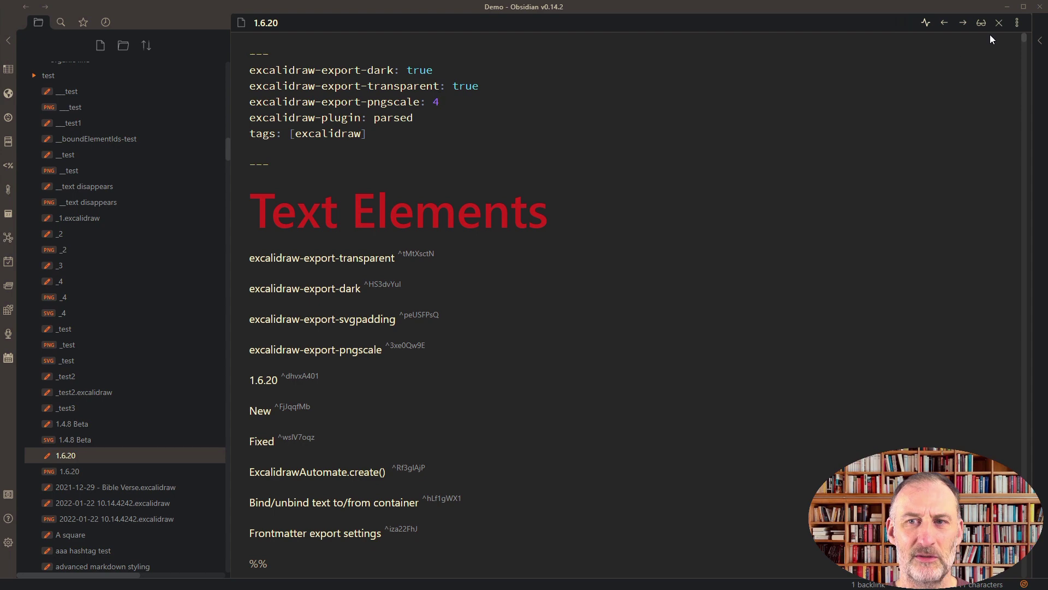
left_click(1016, 28)
left_click(972, 36)
Save the drawing as a dark PNG at scale 4 and view the 1.6.20 PNG with the sidebar collapsed
left_click(1017, 22)
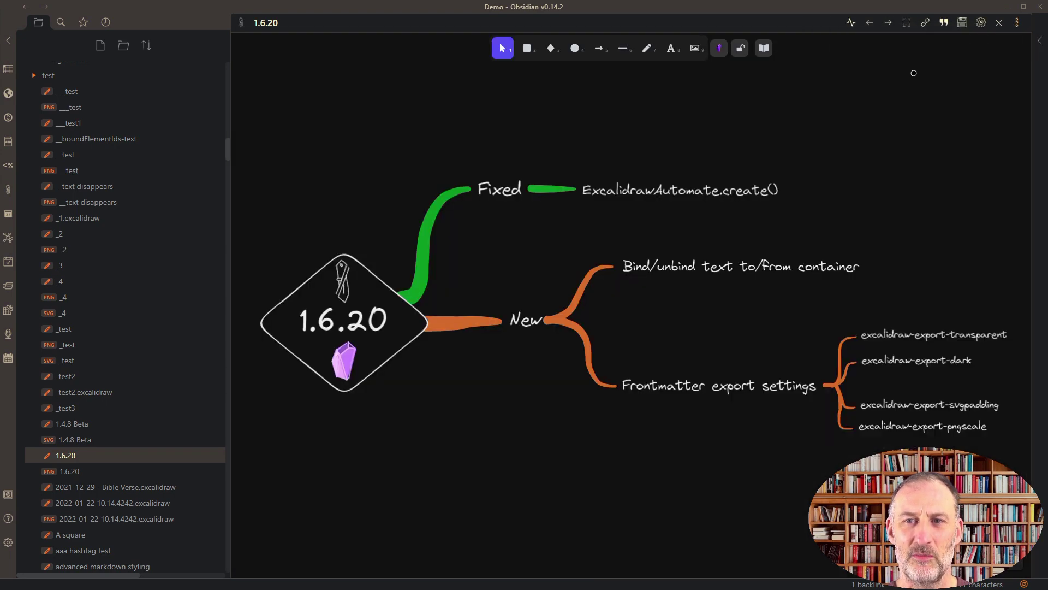
left_click(912, 71)
left_click(68, 473)
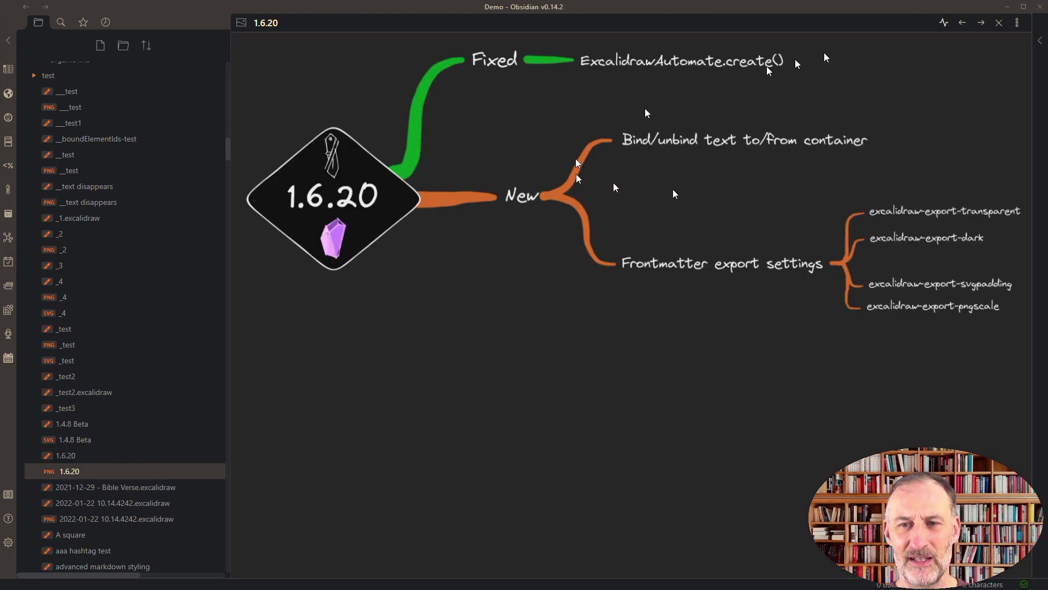
left_click(8, 40)
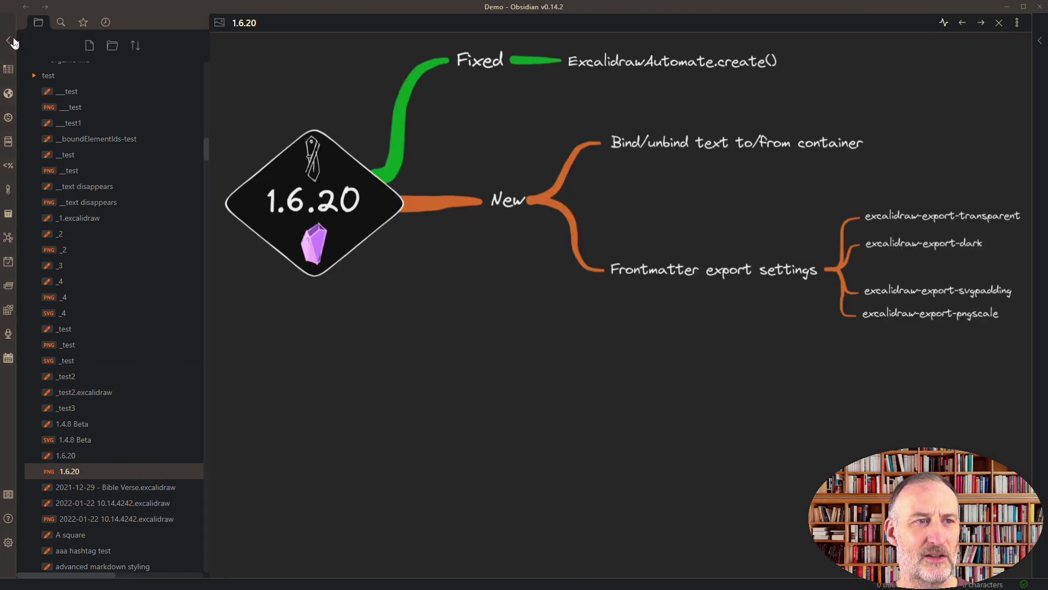